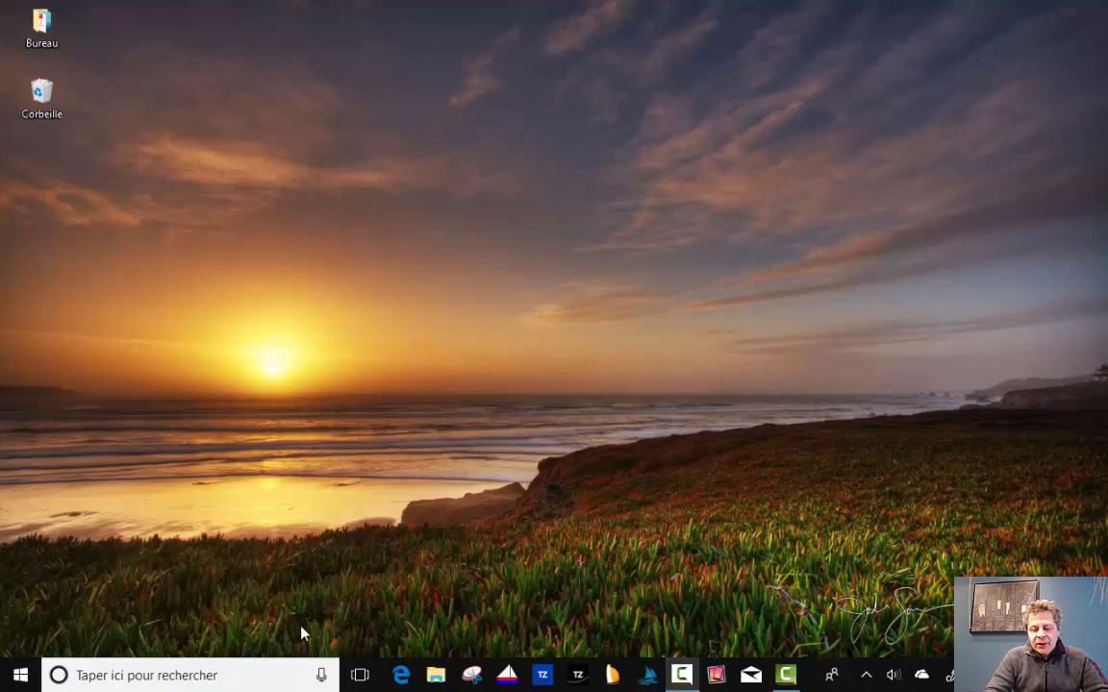
Launch Microsoft Edge and load the onsatmail.com website.
click(414, 676)
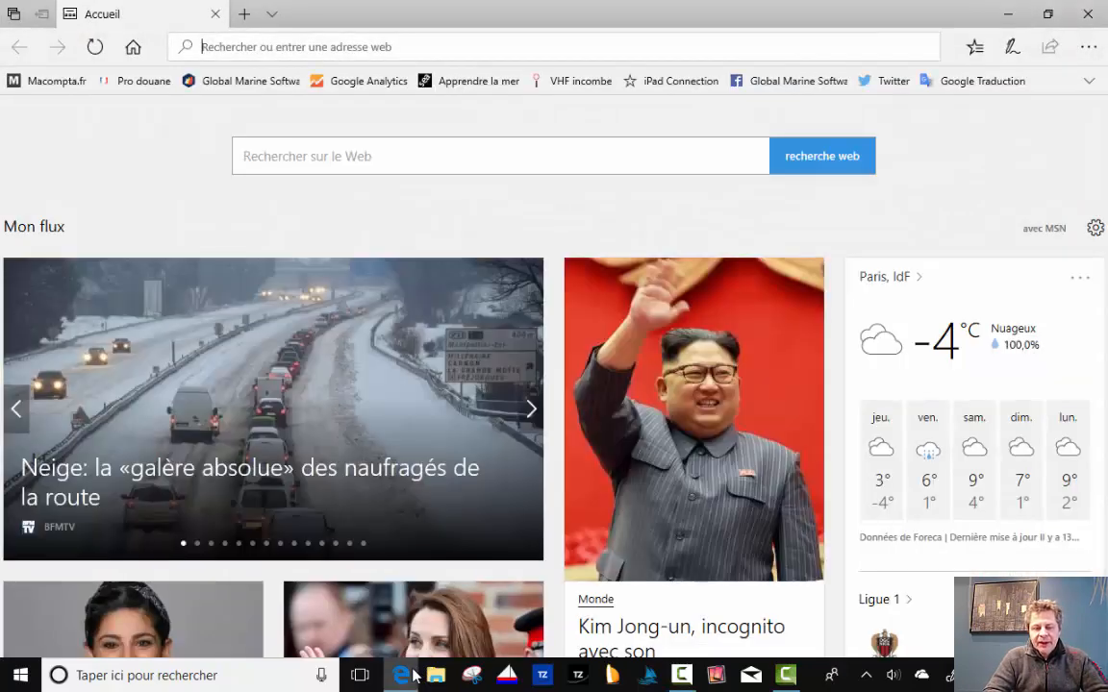
text(onsatm)
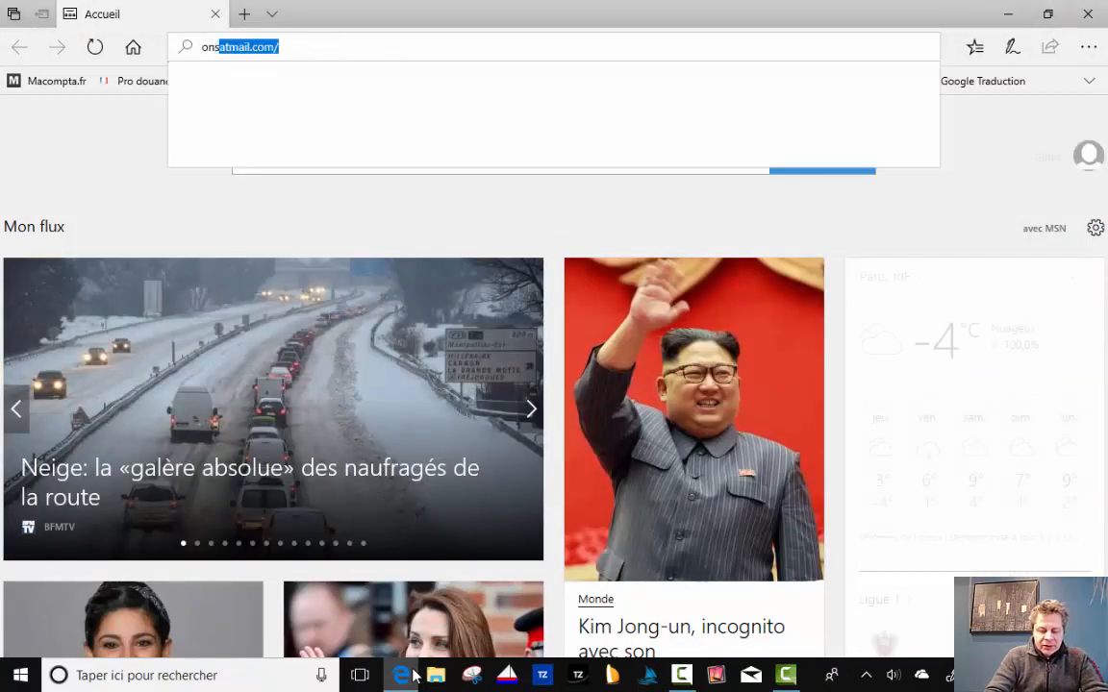
text(ail.)
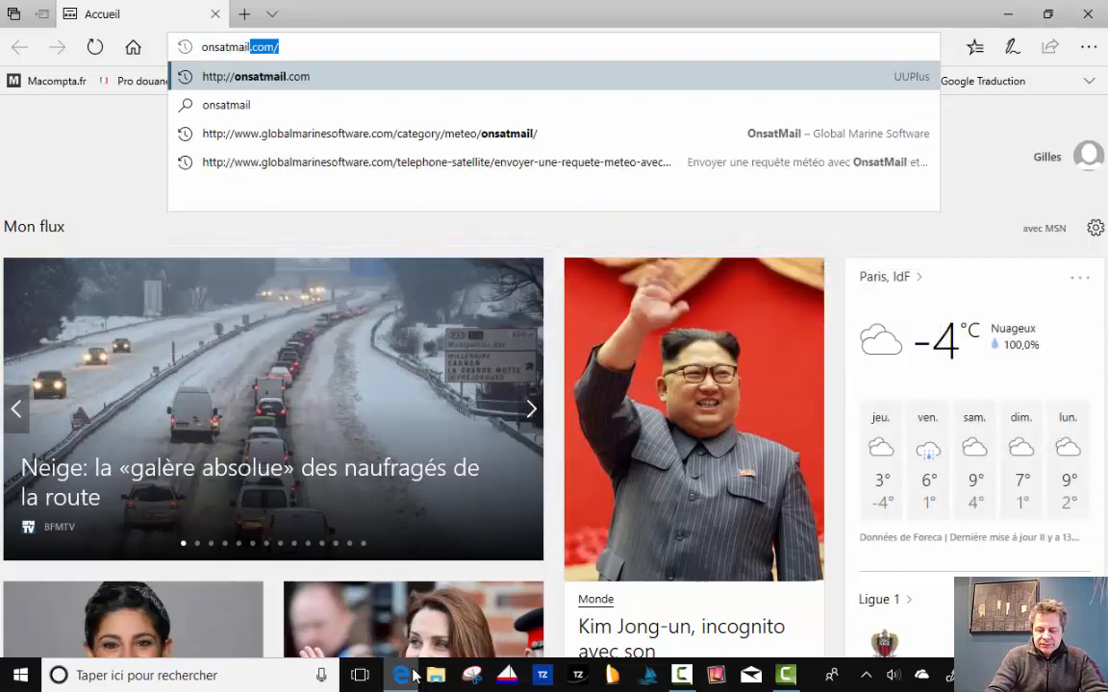
text(com)
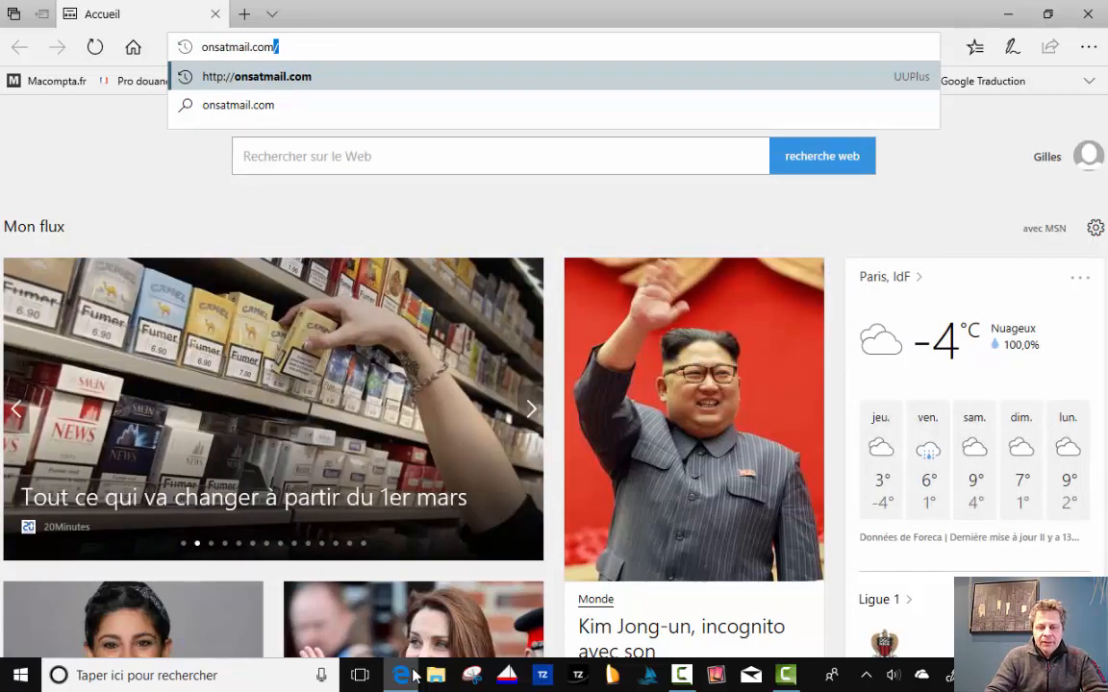
key(Return)
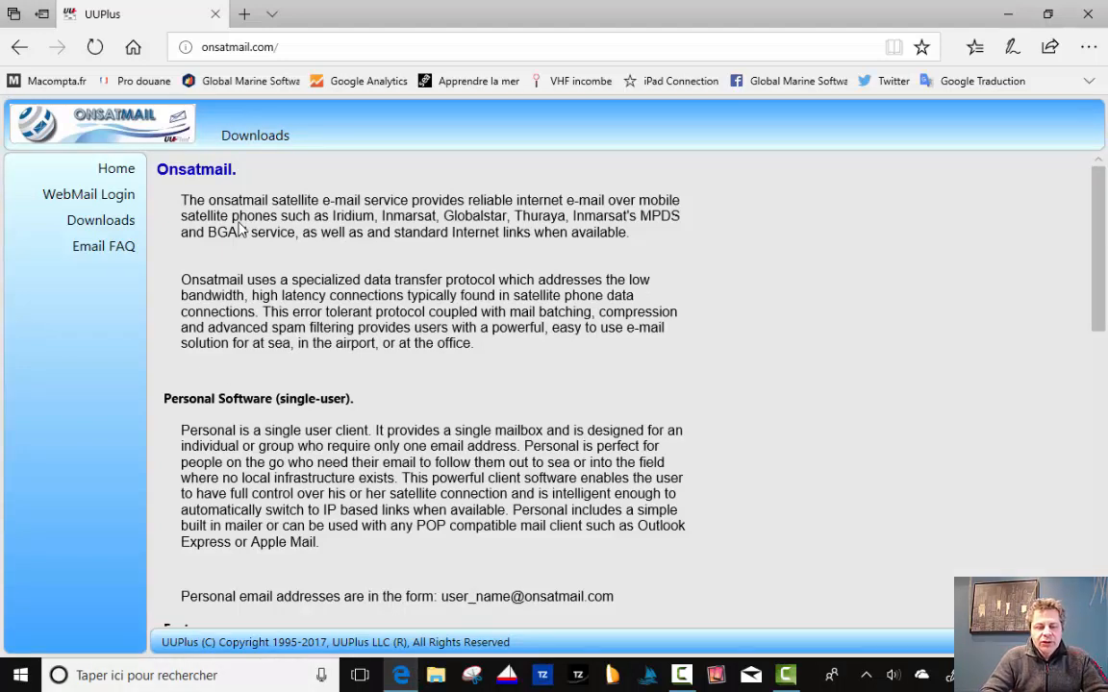
From the Downloads page, download Onsatmail Personal for Windows (OnsatMail_Win.exe).
click(102, 226)
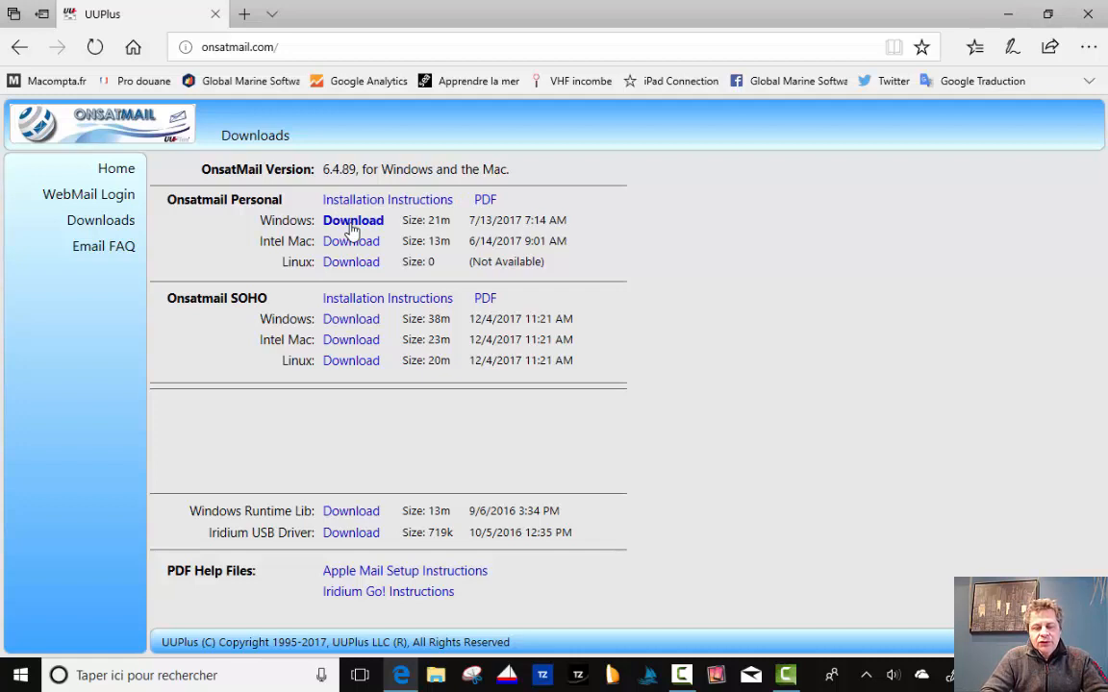
click(353, 229)
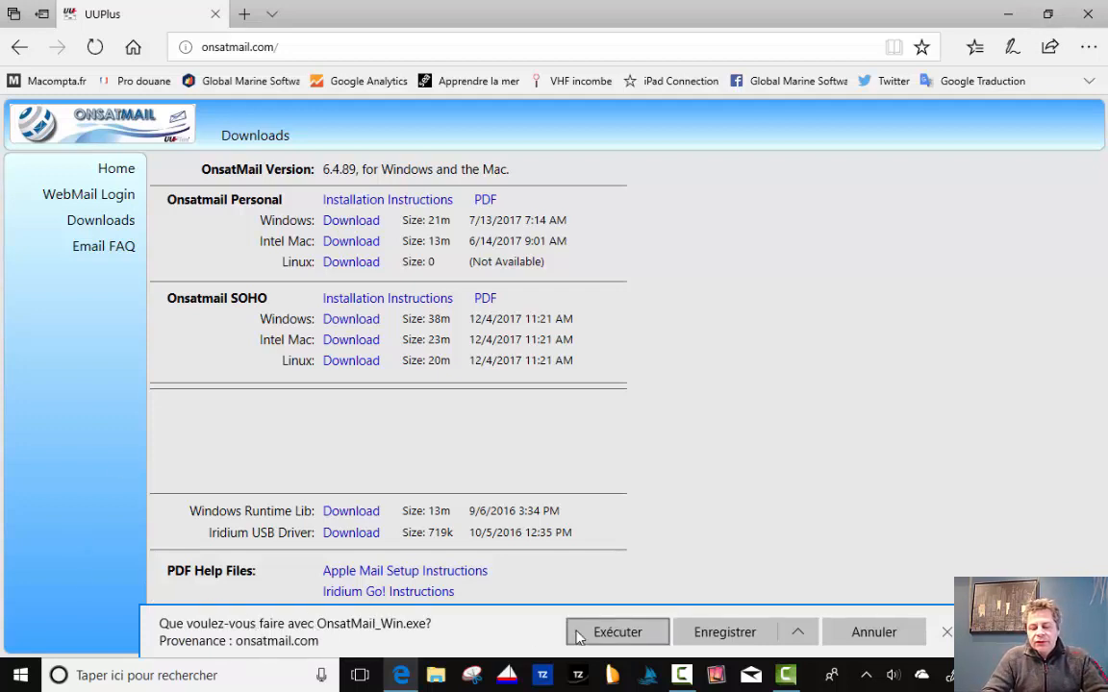
Save OnsatMail_Win (1).exe to the computer and let the download finish.
click(741, 638)
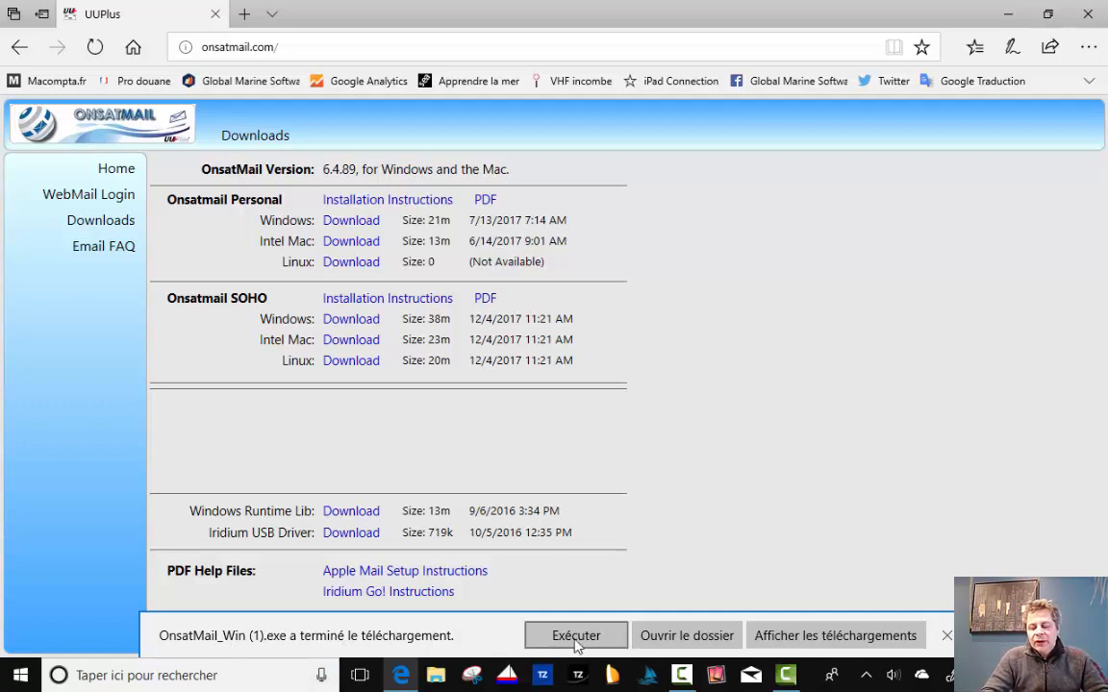
Run OnsatMail_Win (1).exe from its download folder and confirm the UUPlus installation prompt.
click(677, 639)
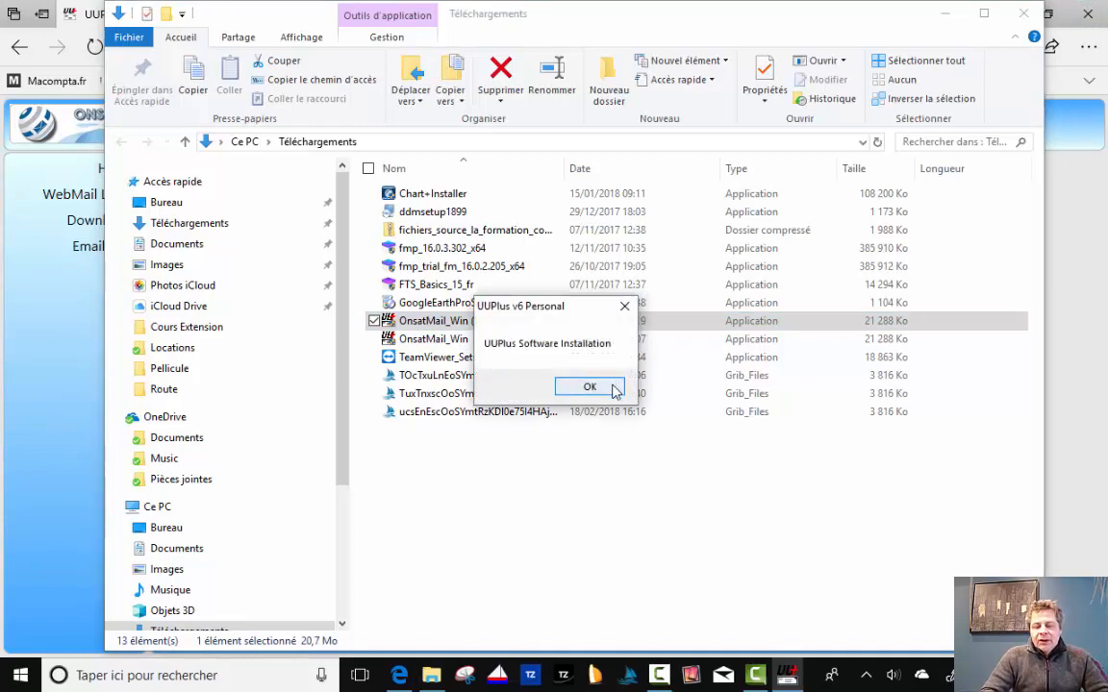
click(589, 387)
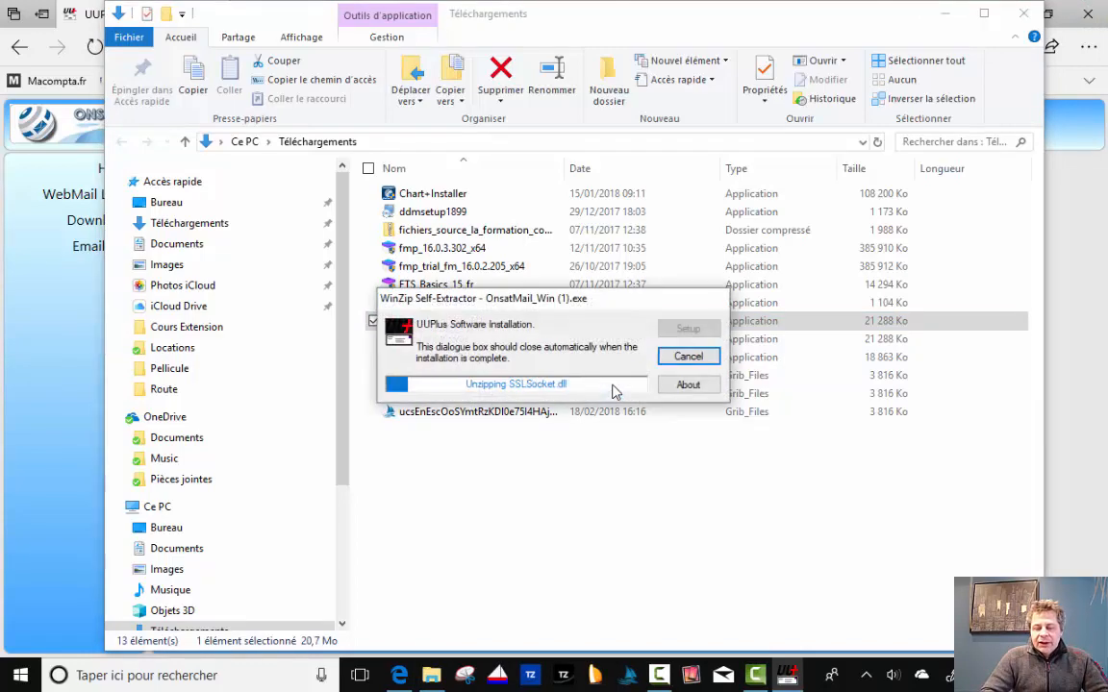
click(944, 14)
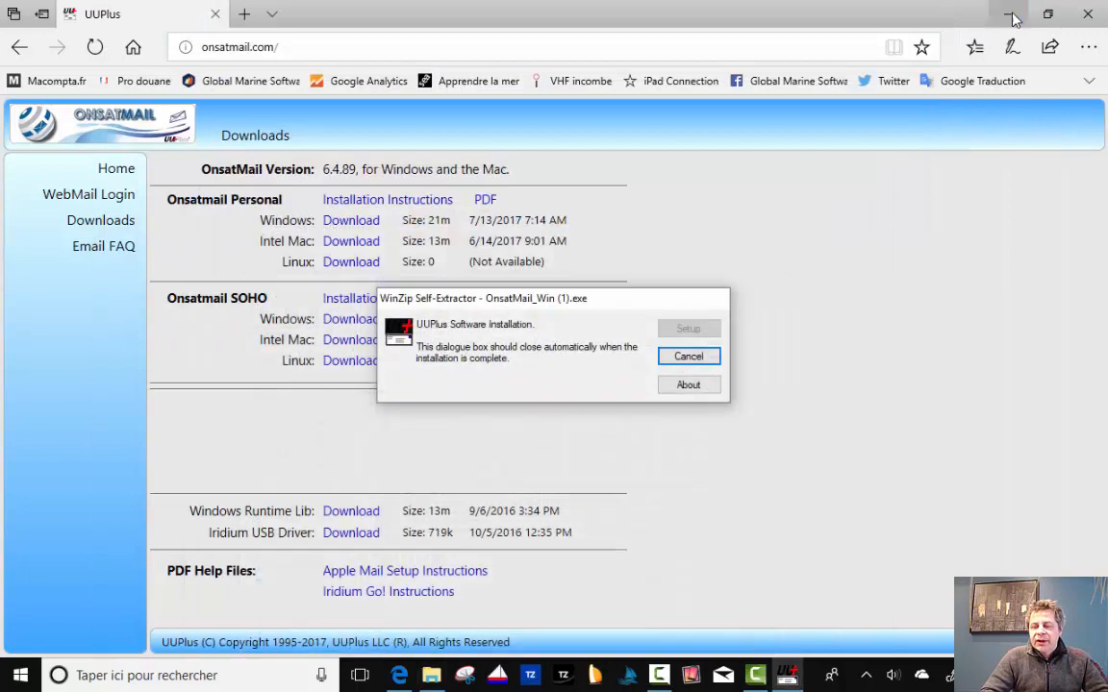
click(1007, 15)
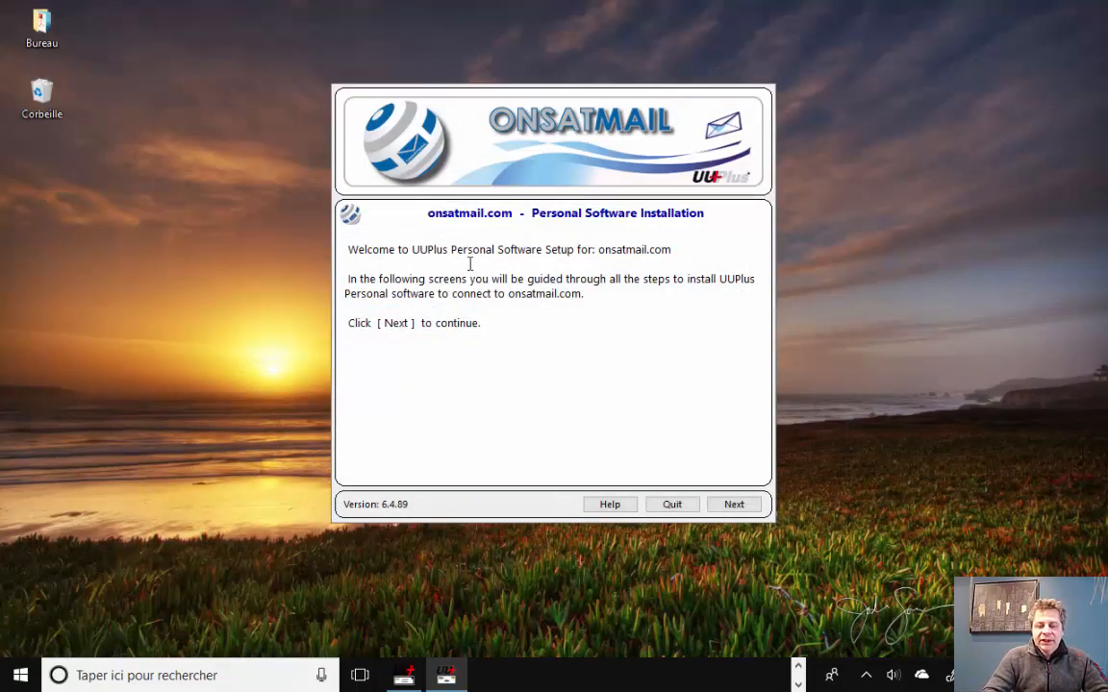
Accept the licence and install UUPlus Personal into C:\UUPlus6\.
click(748, 512)
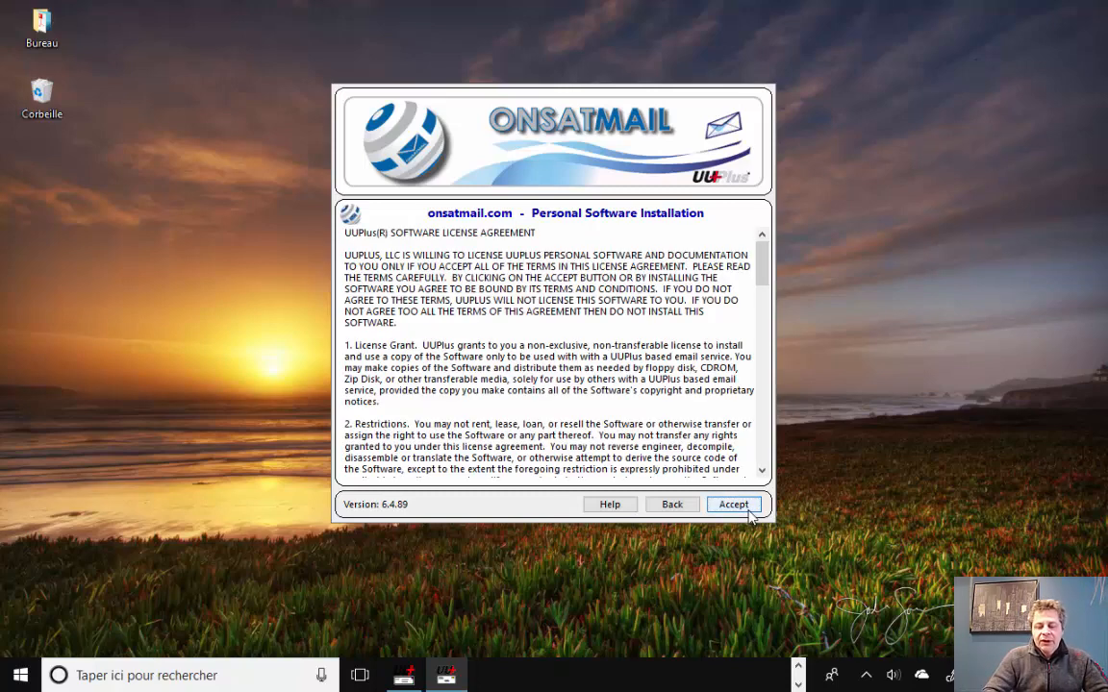
click(729, 506)
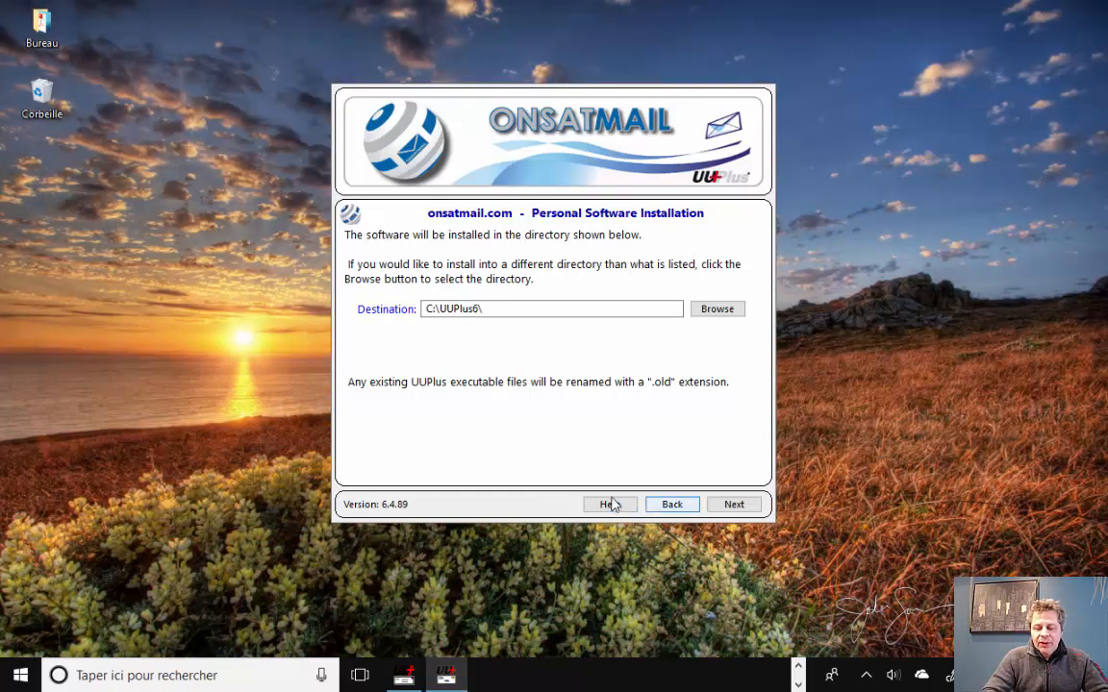
click(742, 503)
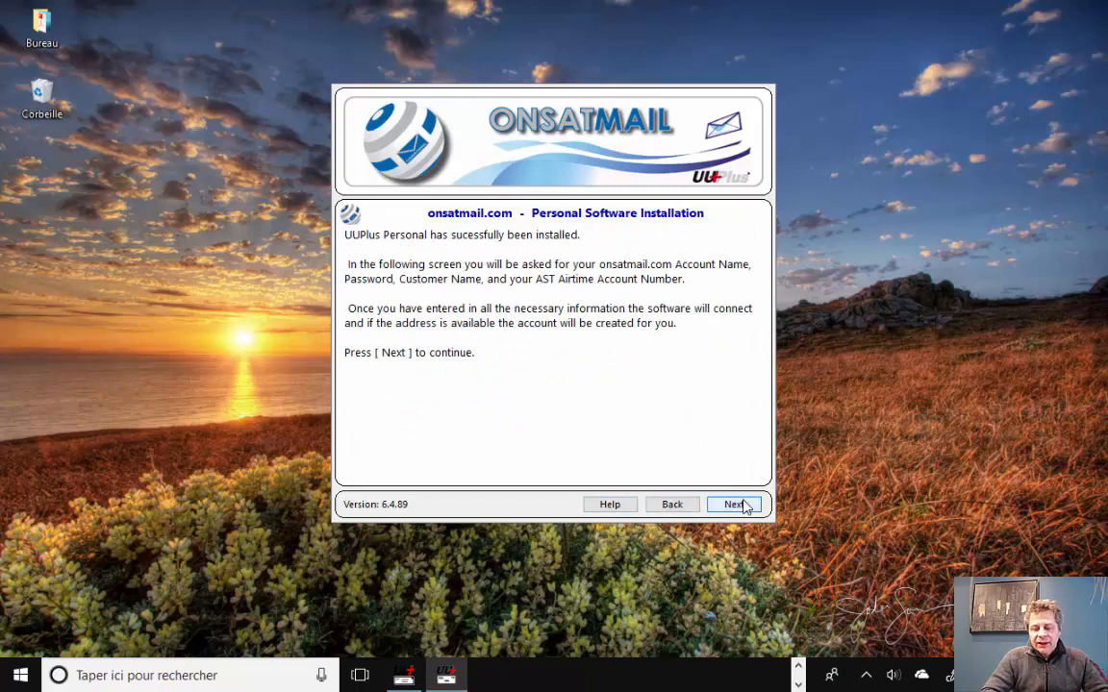
click(734, 504)
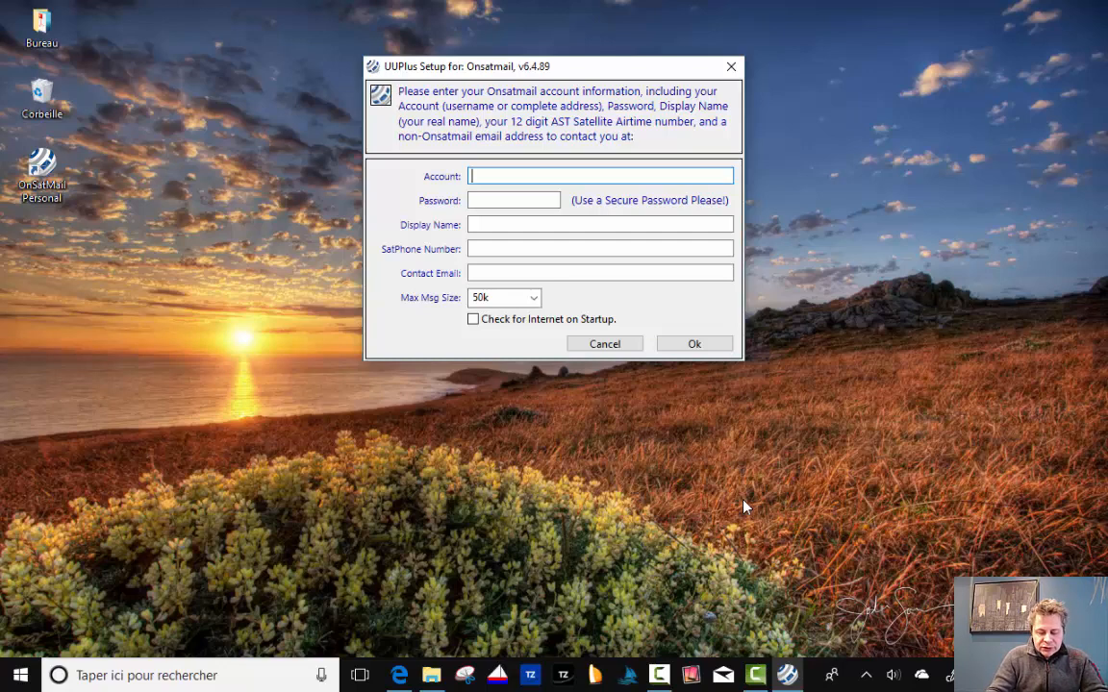
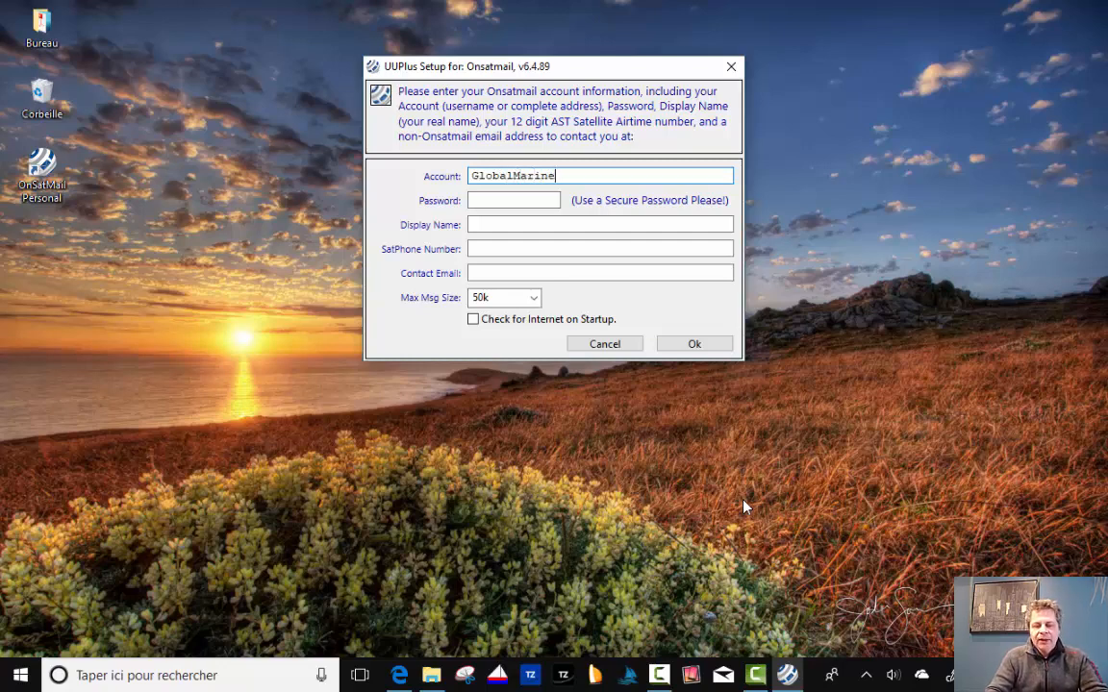
Enter the Onsatmail account address and the account password.
click(500, 200)
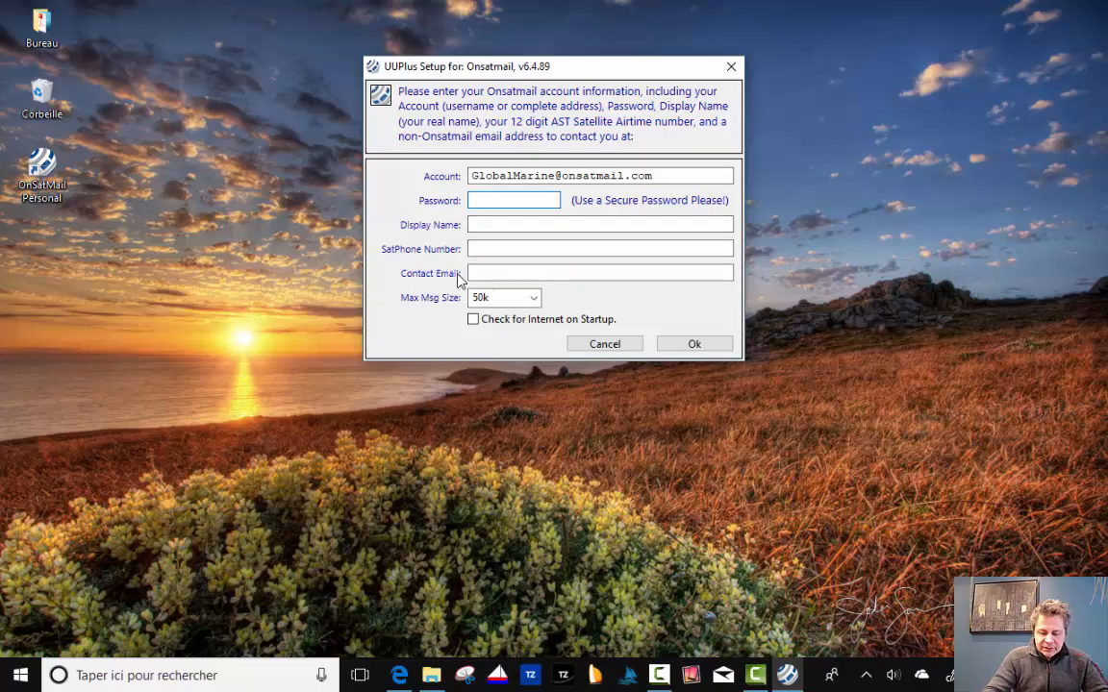
text(*********)
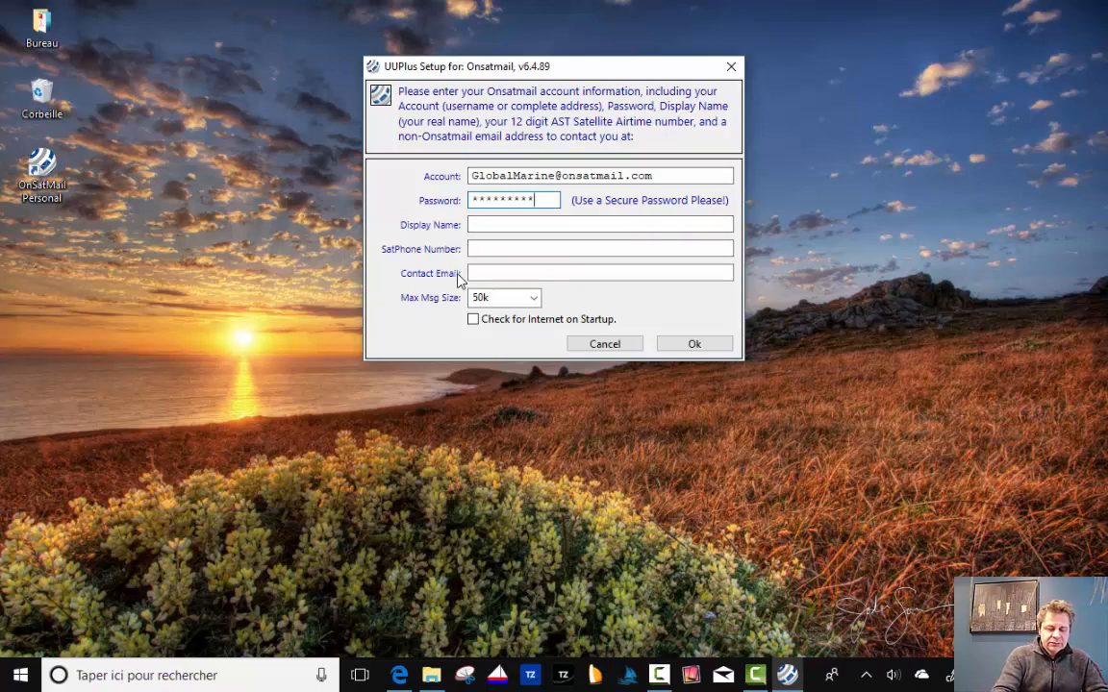
text(***)
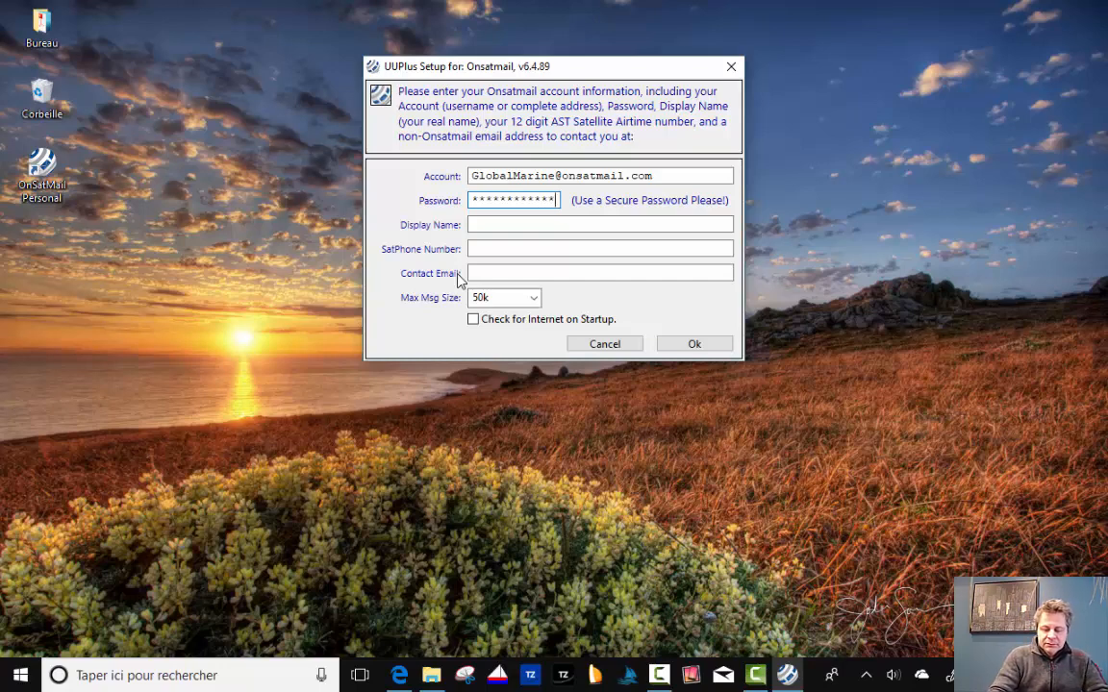
Fill in 'Global Marine Software' as the account's display name.
click(510, 224)
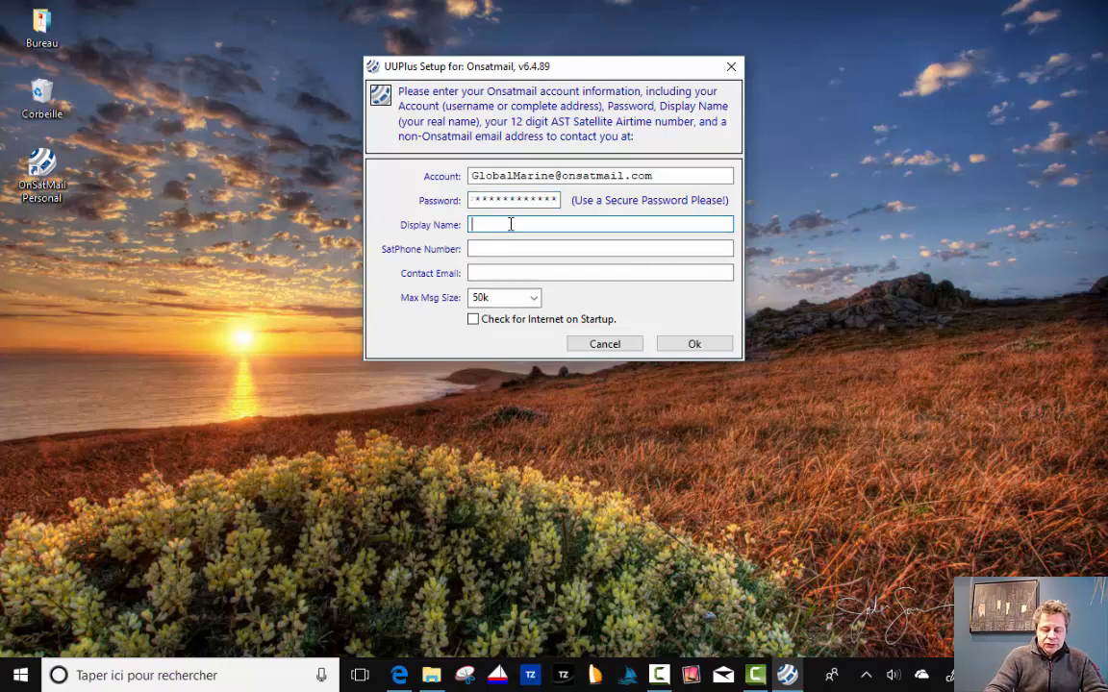
text(Glo)
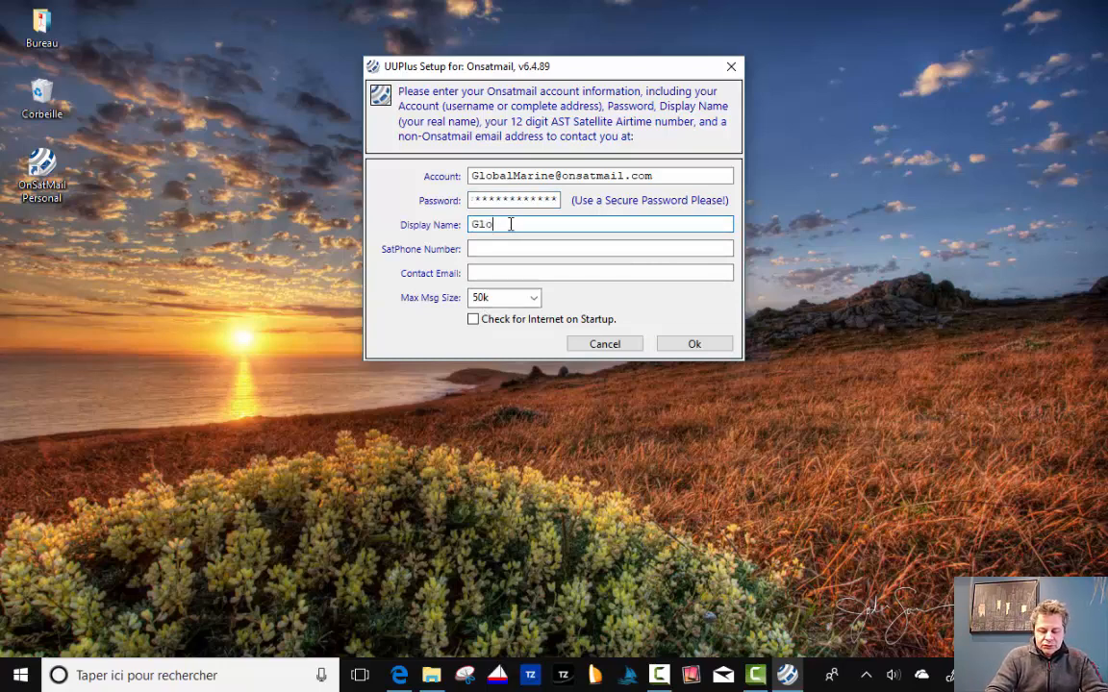
text(bal Mar)
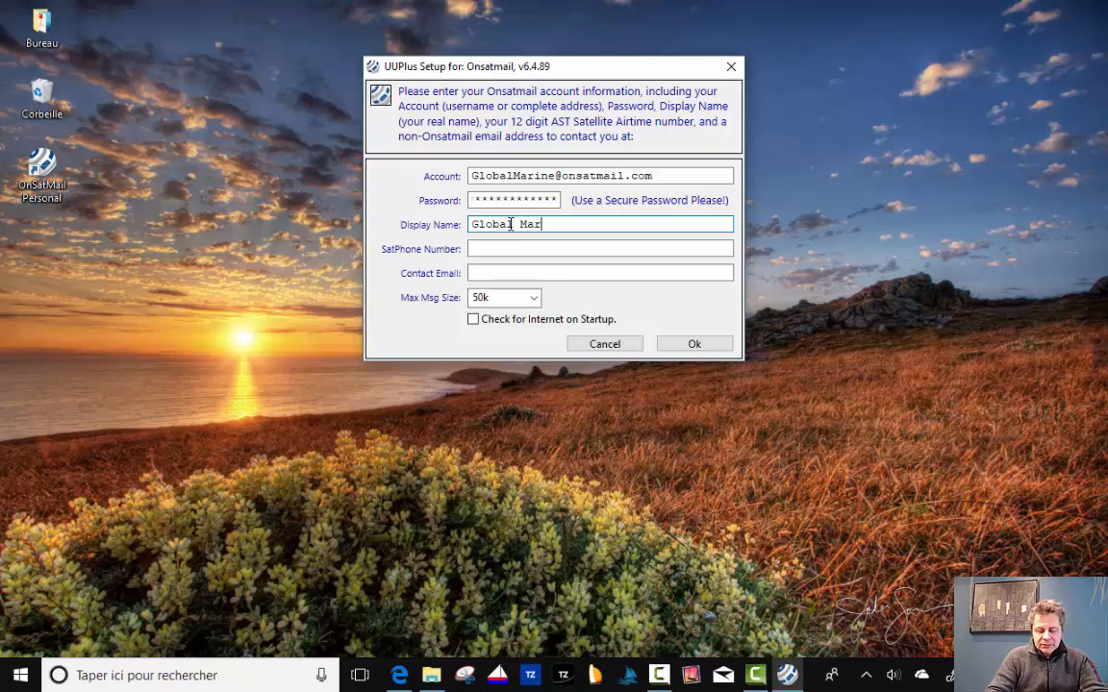
text(ine Soft)
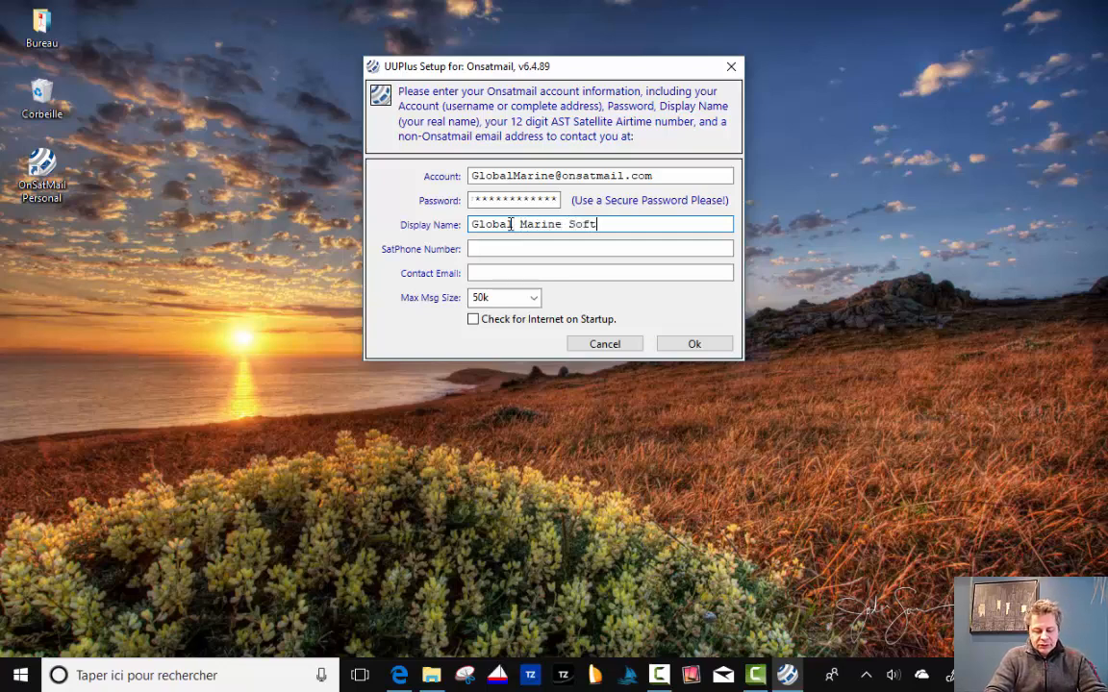
text(ware)
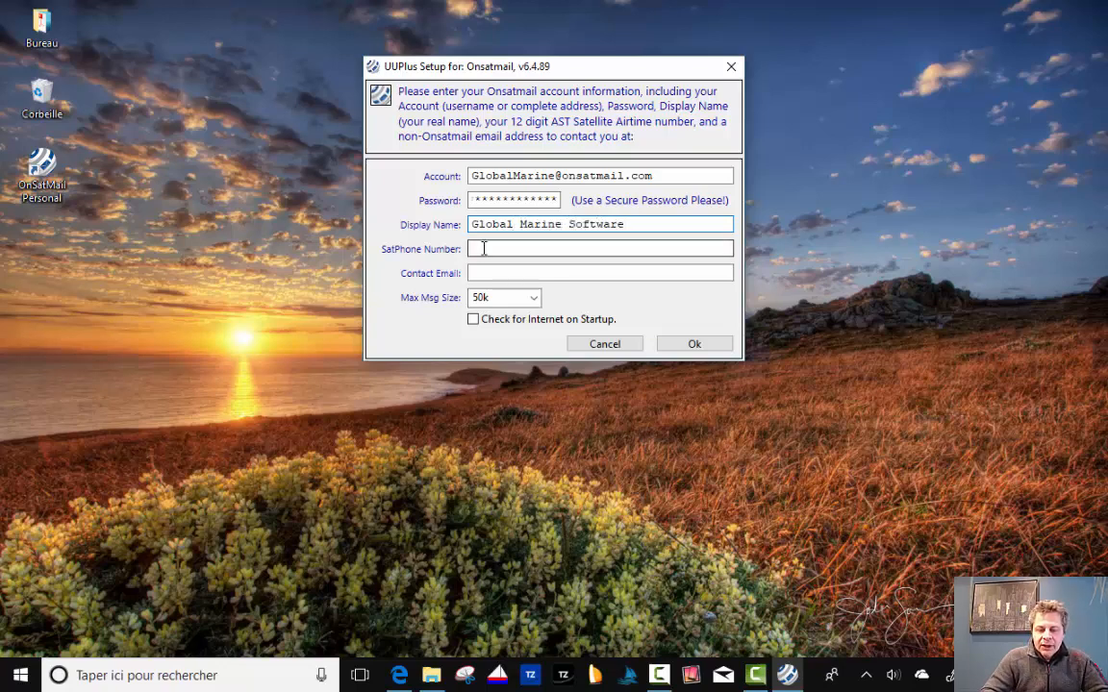
click(484, 249)
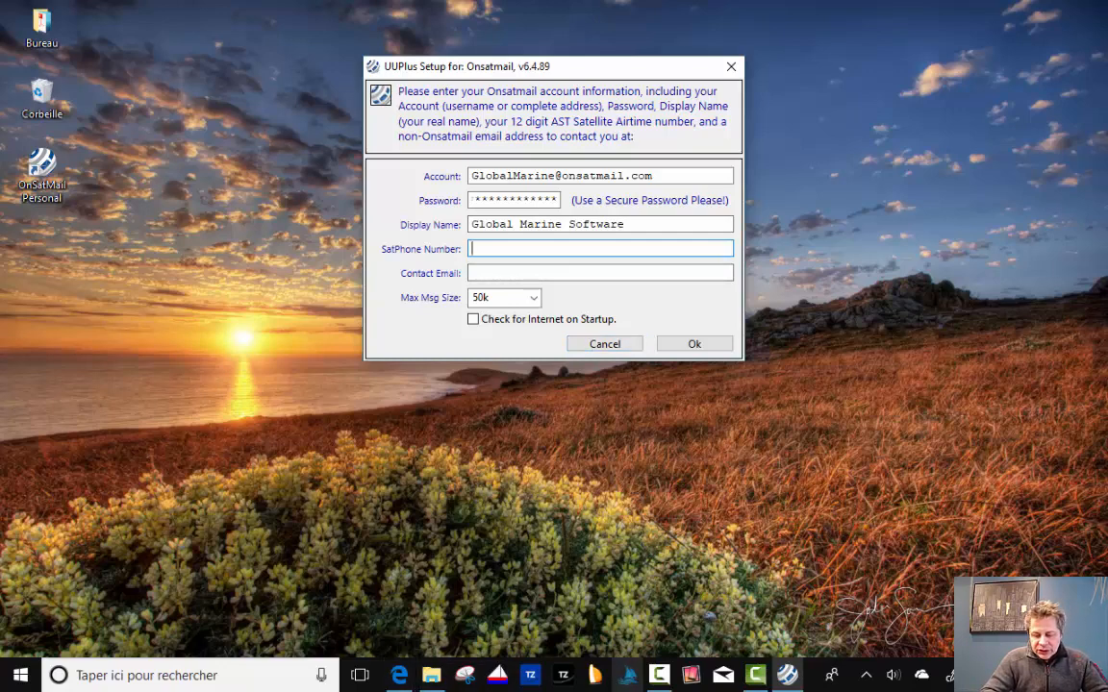
Copy the satellite phone number from the Onsatmail message in Mail into SatPhone Number.
click(723, 677)
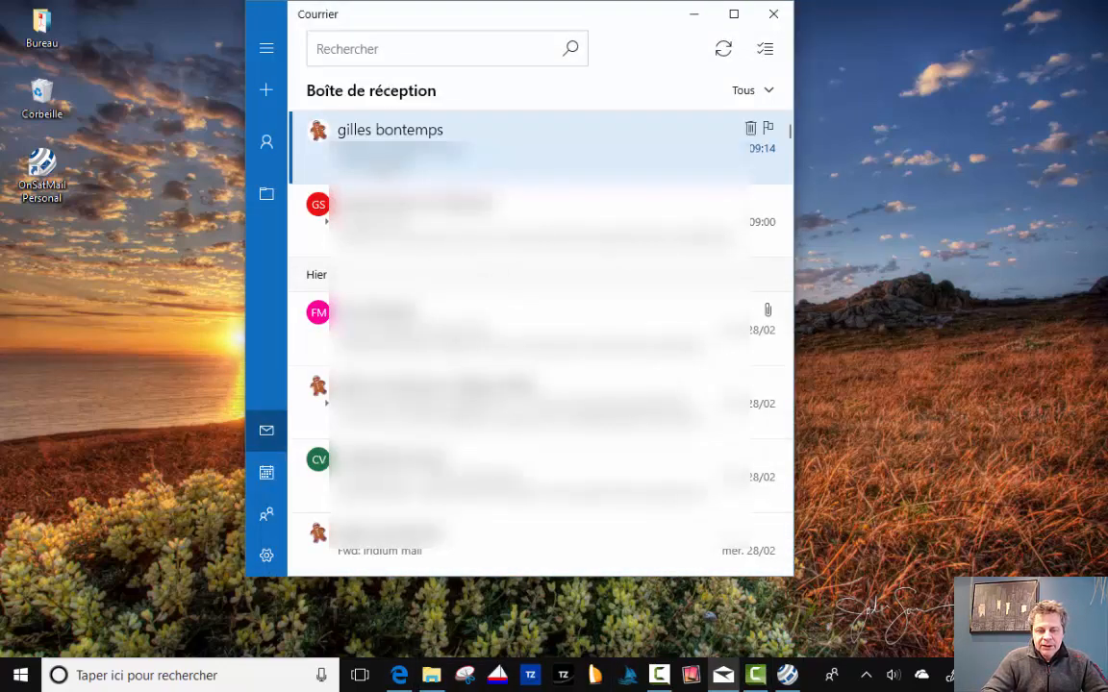
click(414, 154)
double_click(367, 212)
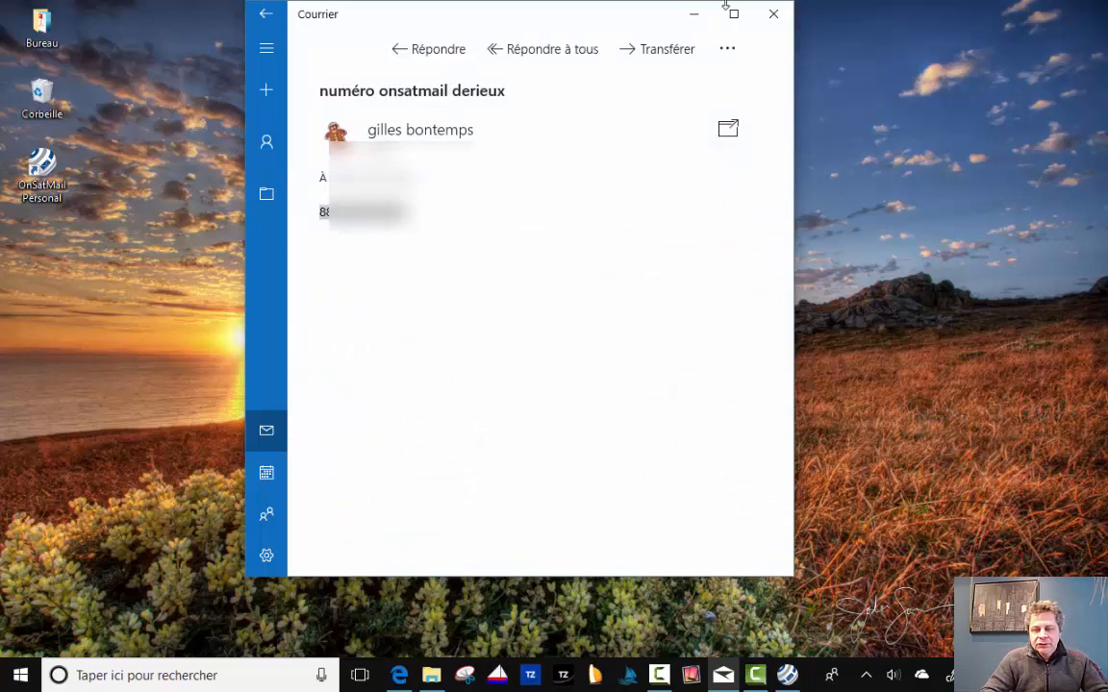
click(694, 13)
key(ctrl+v)
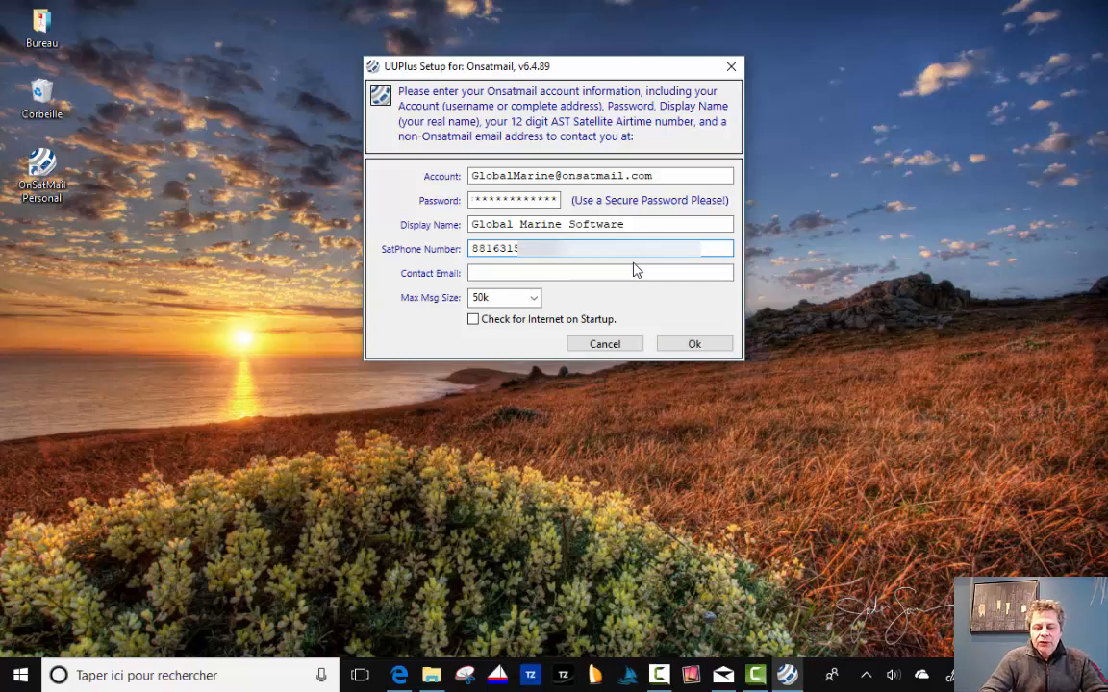
Enter the company's contact e-mail address in the Contact Email field.
click(533, 274)
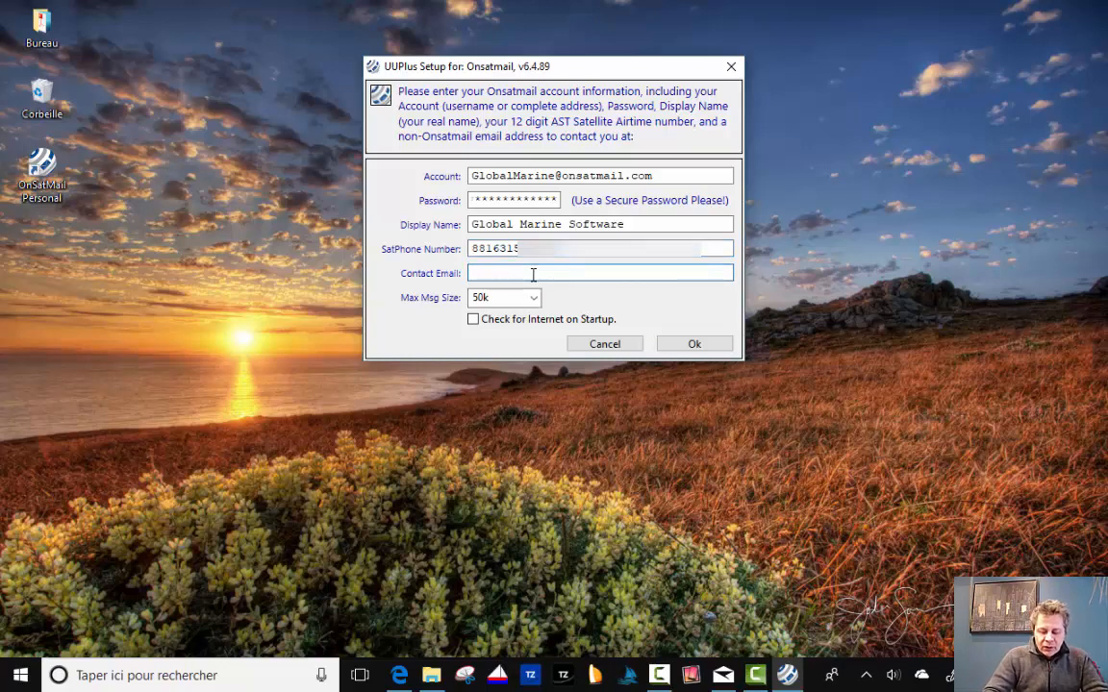
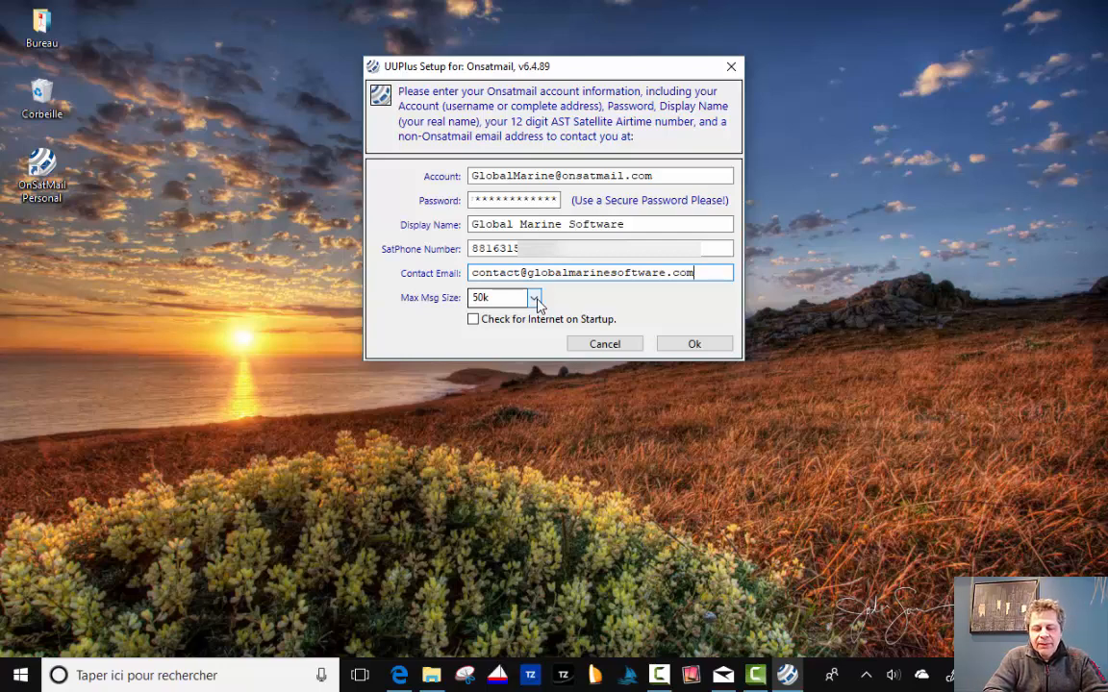
click(535, 299)
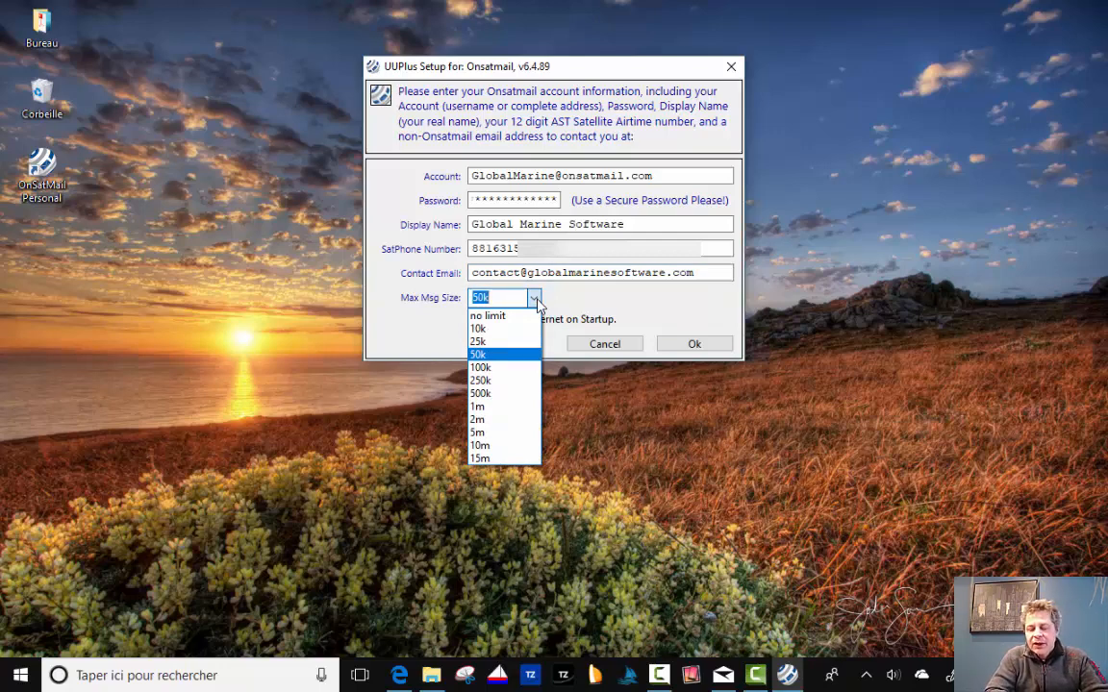
click(585, 302)
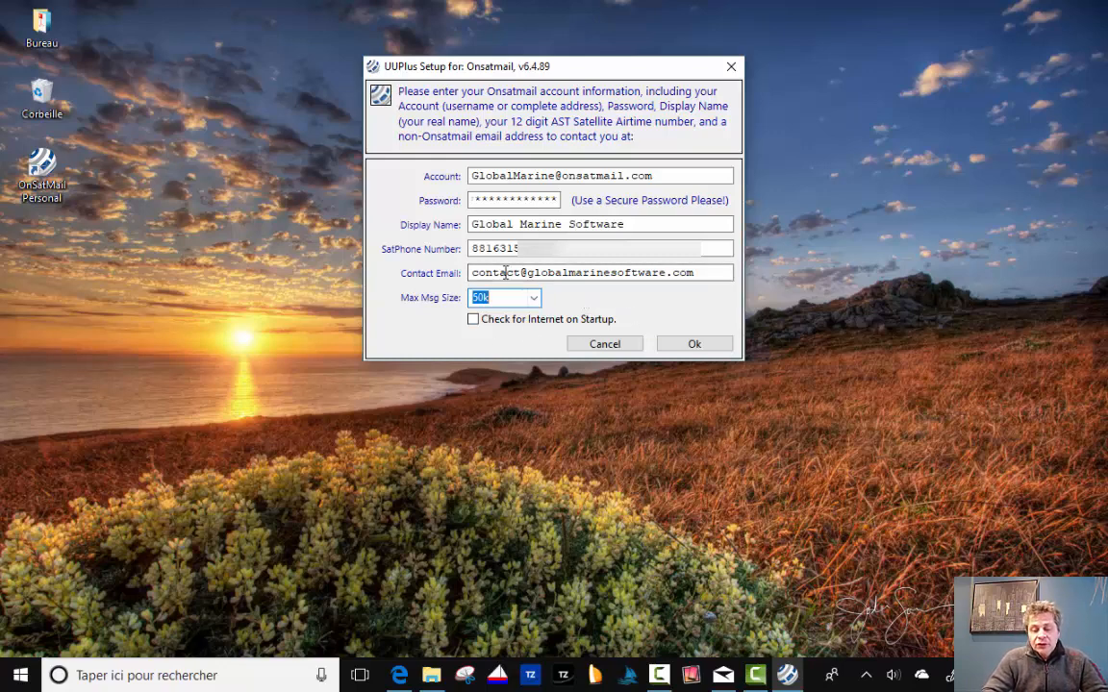
Save the account details and choose Console as the mailer.
click(711, 343)
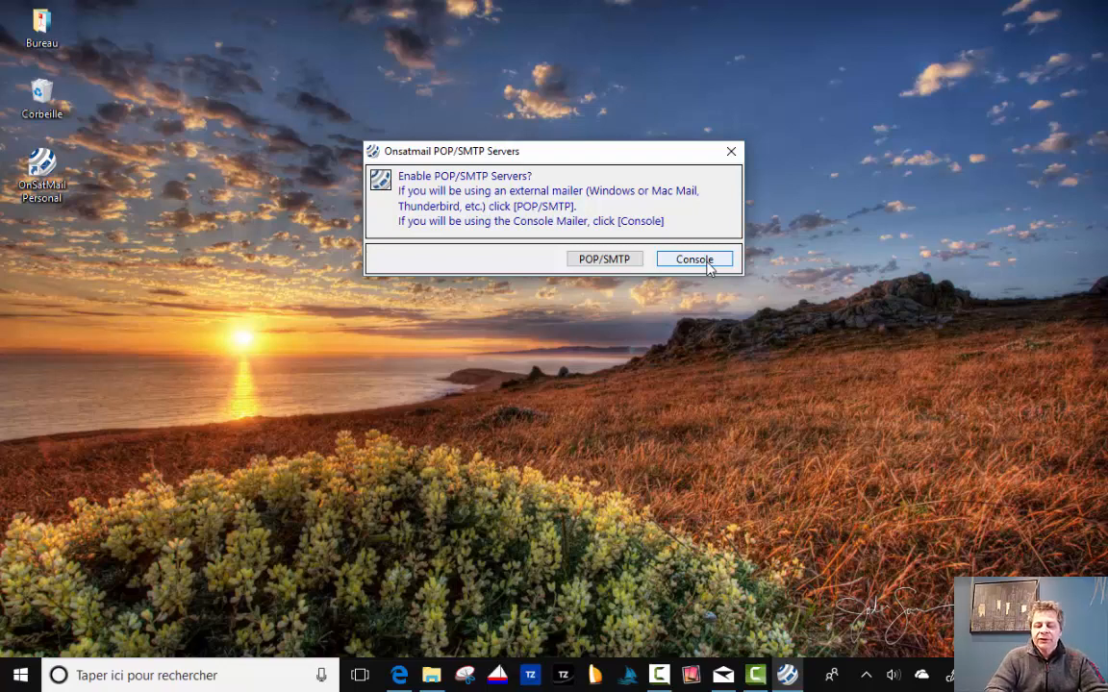
click(708, 266)
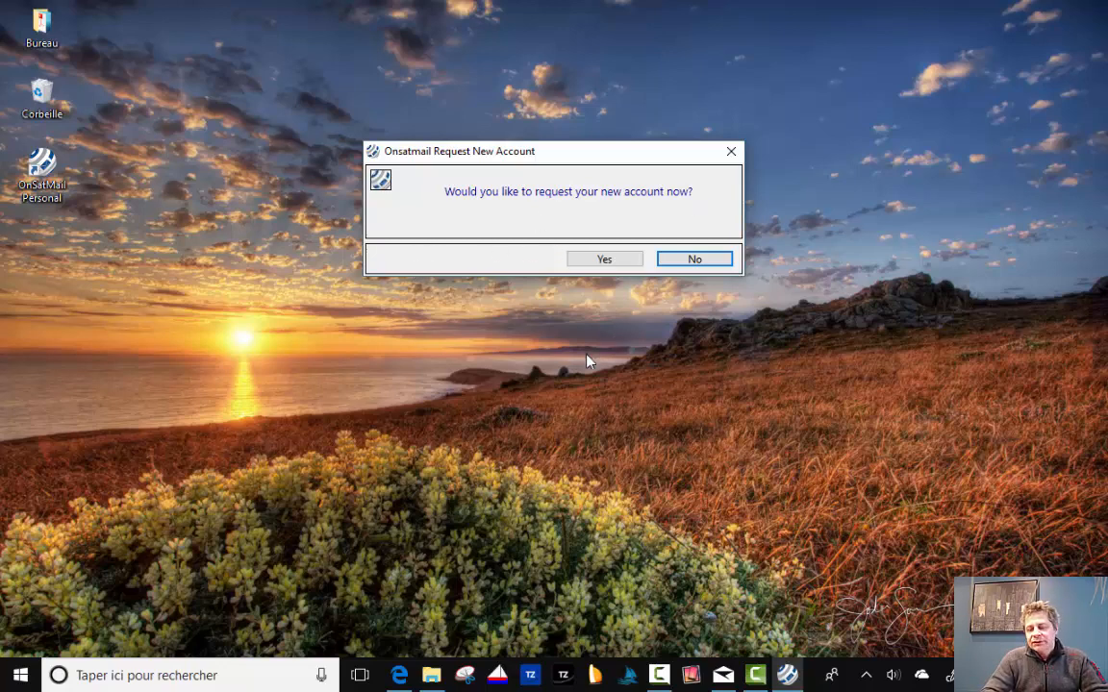
Request the new Onsatmail account and acknowledge the account-created message.
click(604, 259)
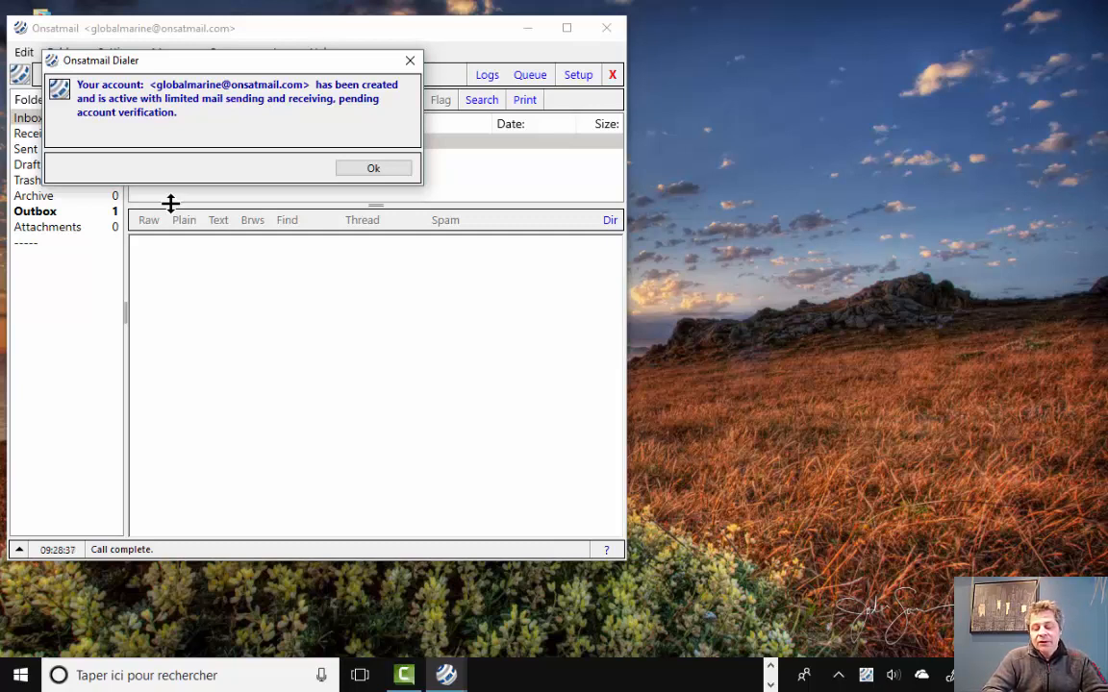
click(368, 169)
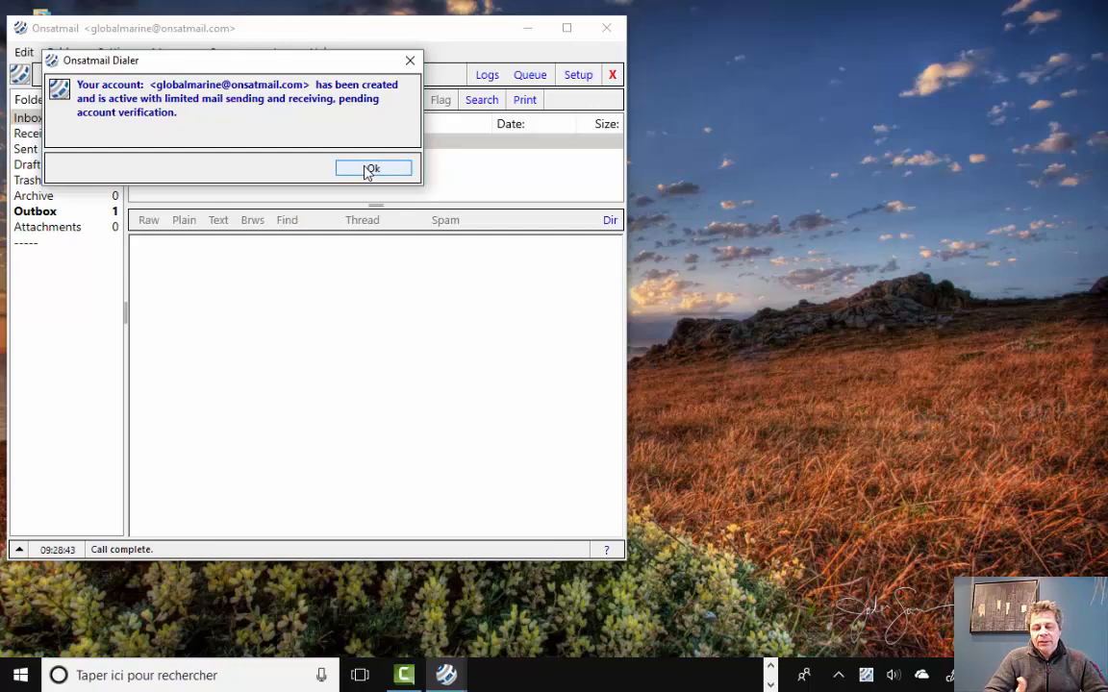
click(371, 169)
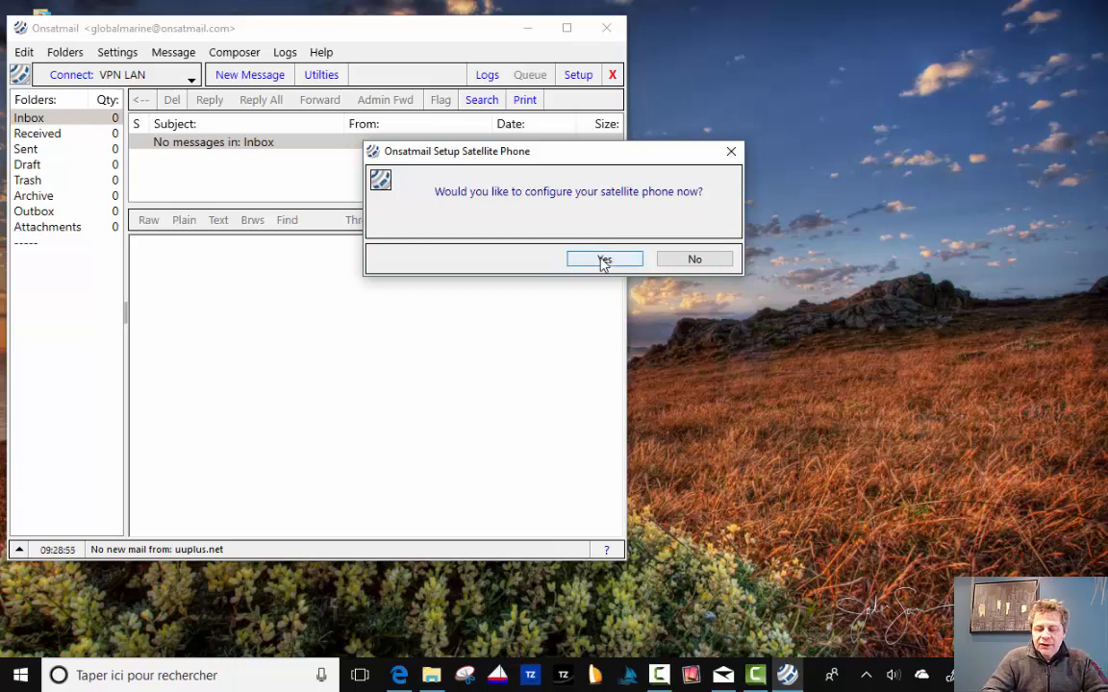
Agree to configure the satellite phone now, opening Onsatmail Setup with the existing VPN LAN location.
click(603, 260)
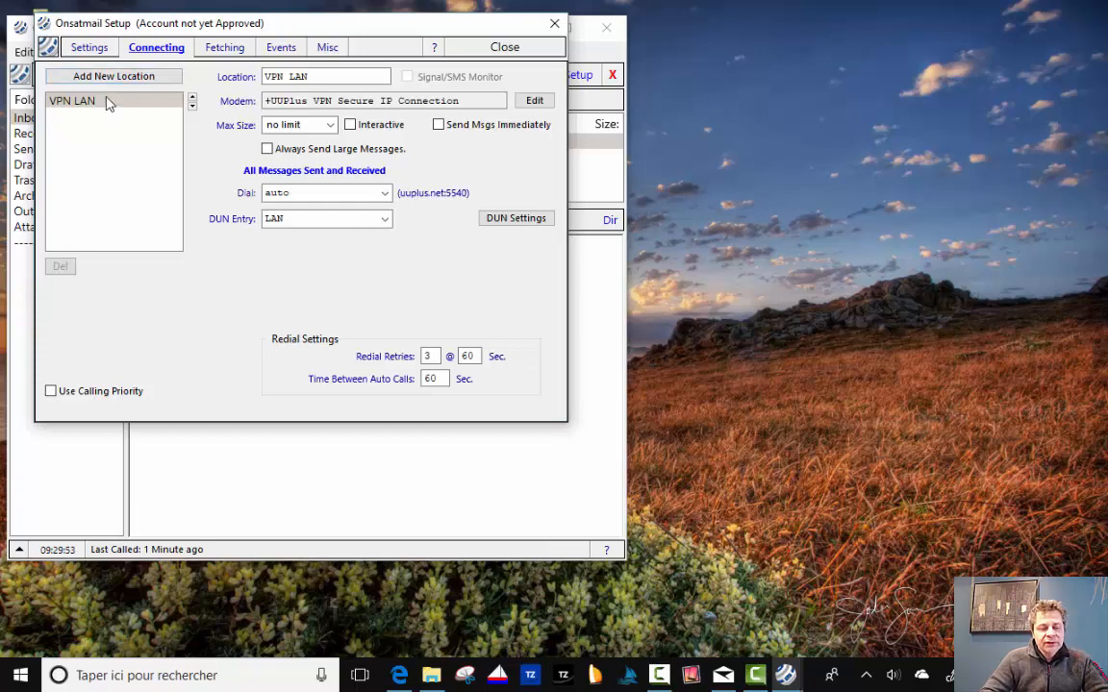
Add a new location with the UUPlus VPN (Iridium Go!) modem type and install it.
click(153, 80)
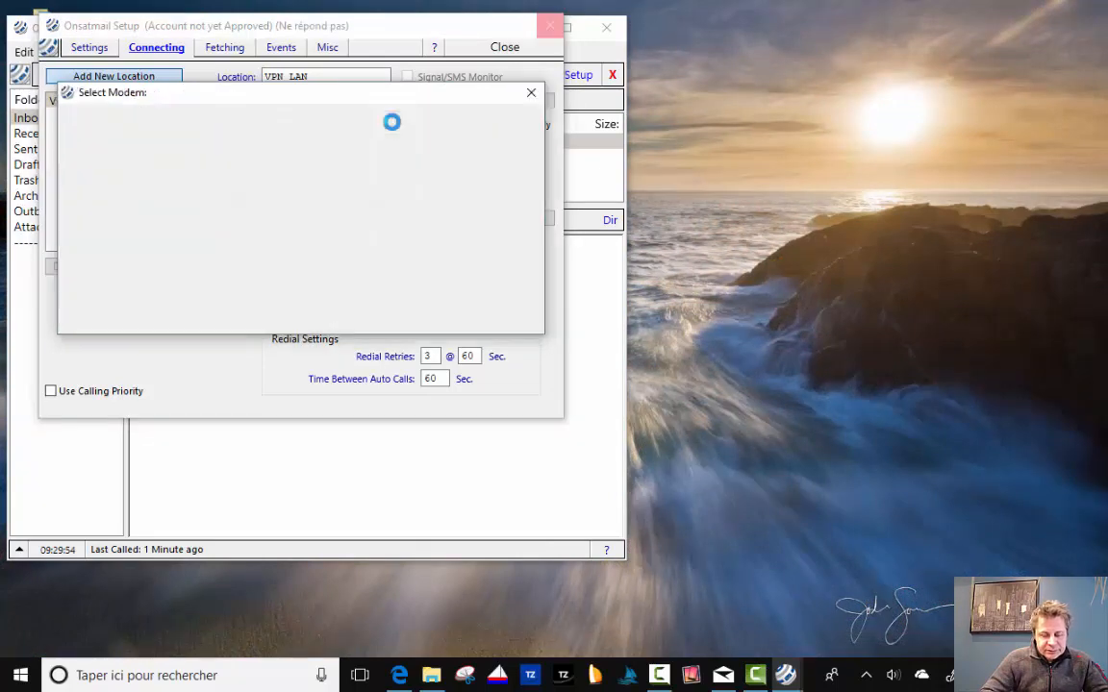
click(391, 120)
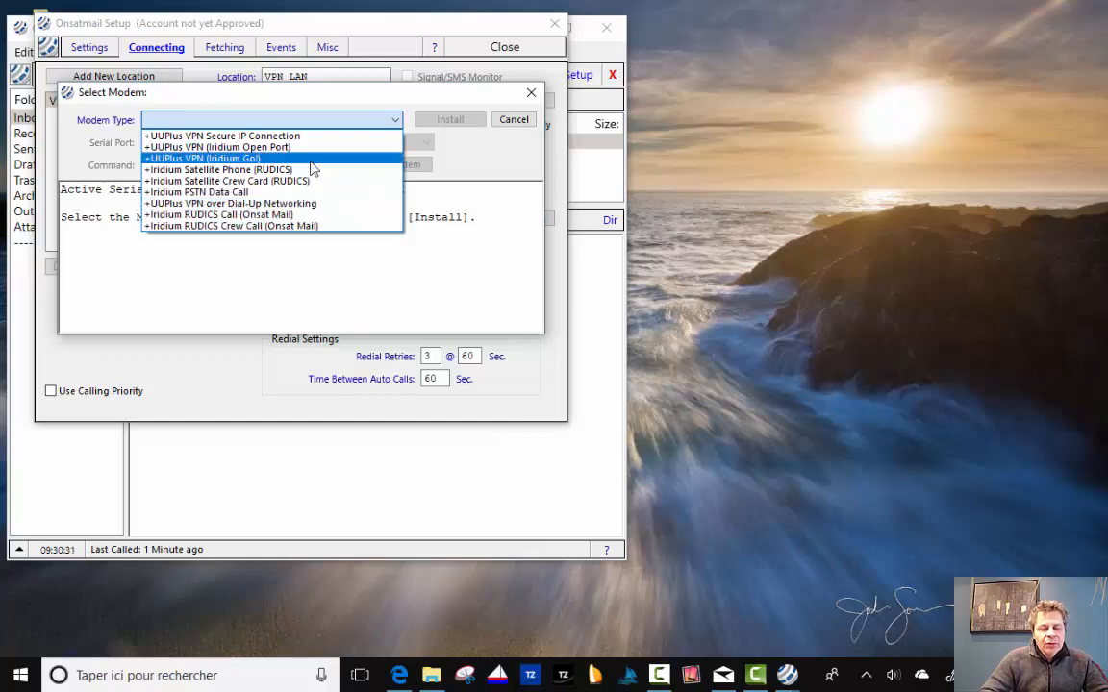
click(214, 160)
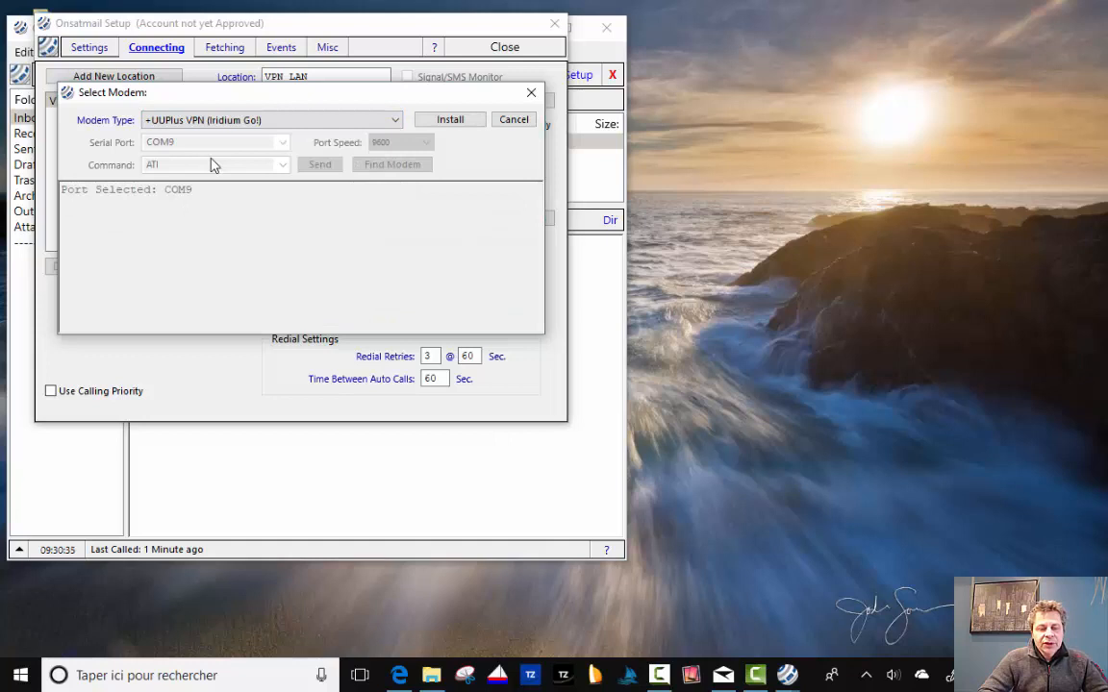
click(461, 120)
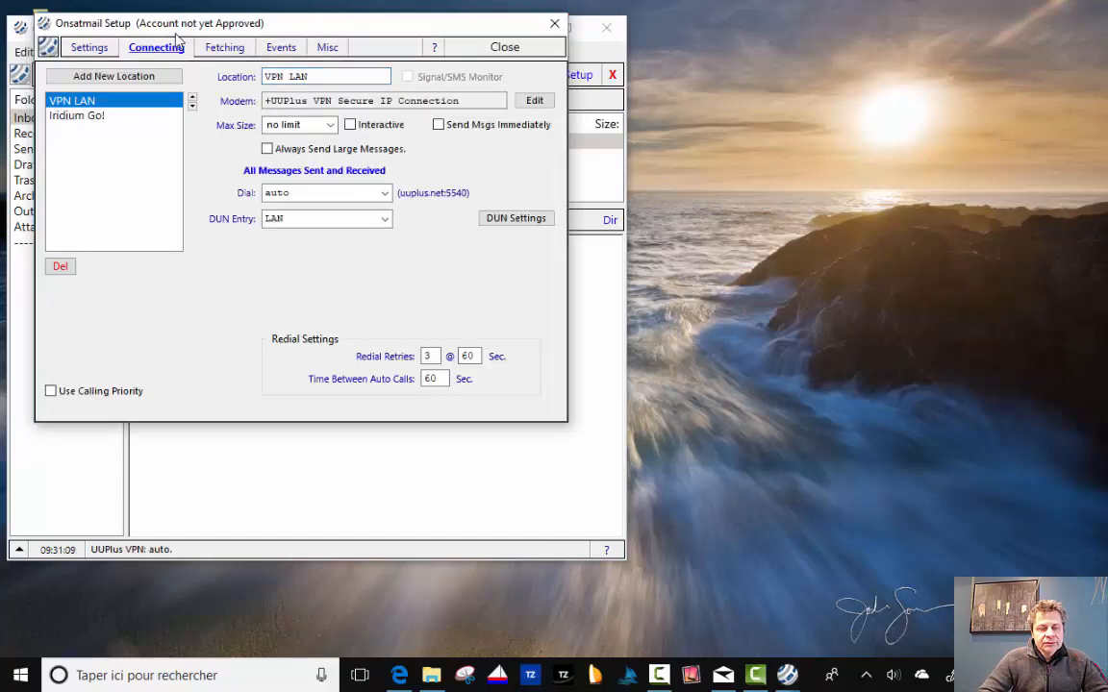
View the Iridium Go! location settings, move its status panel to the right, and close setup.
click(90, 121)
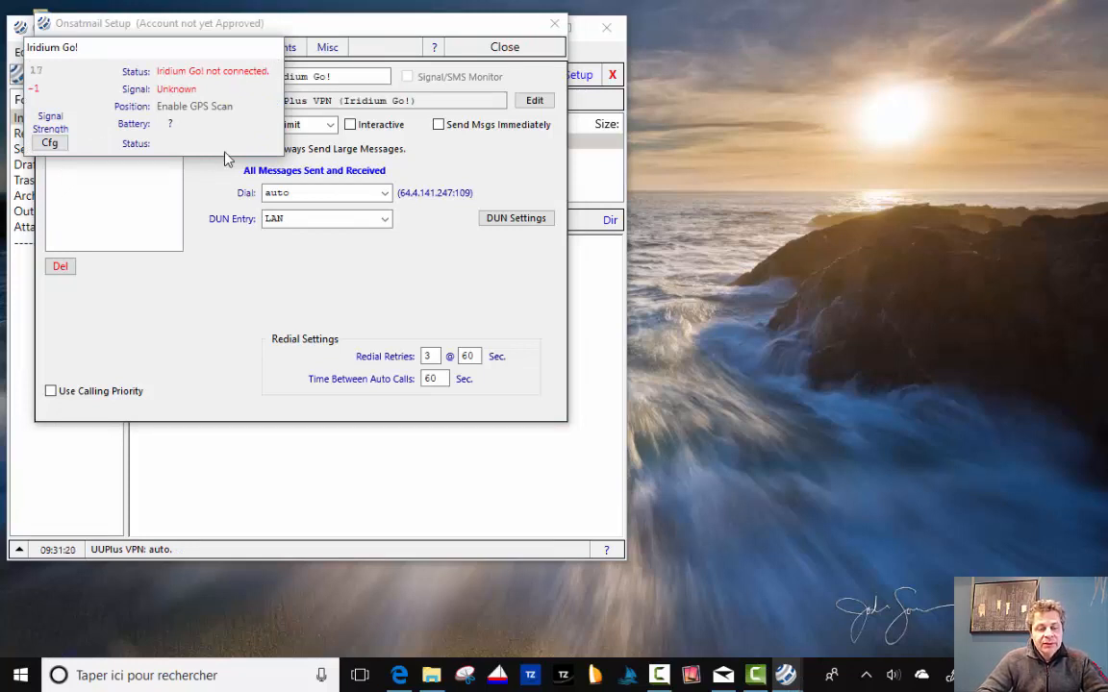
drag(204, 51, 859, 76)
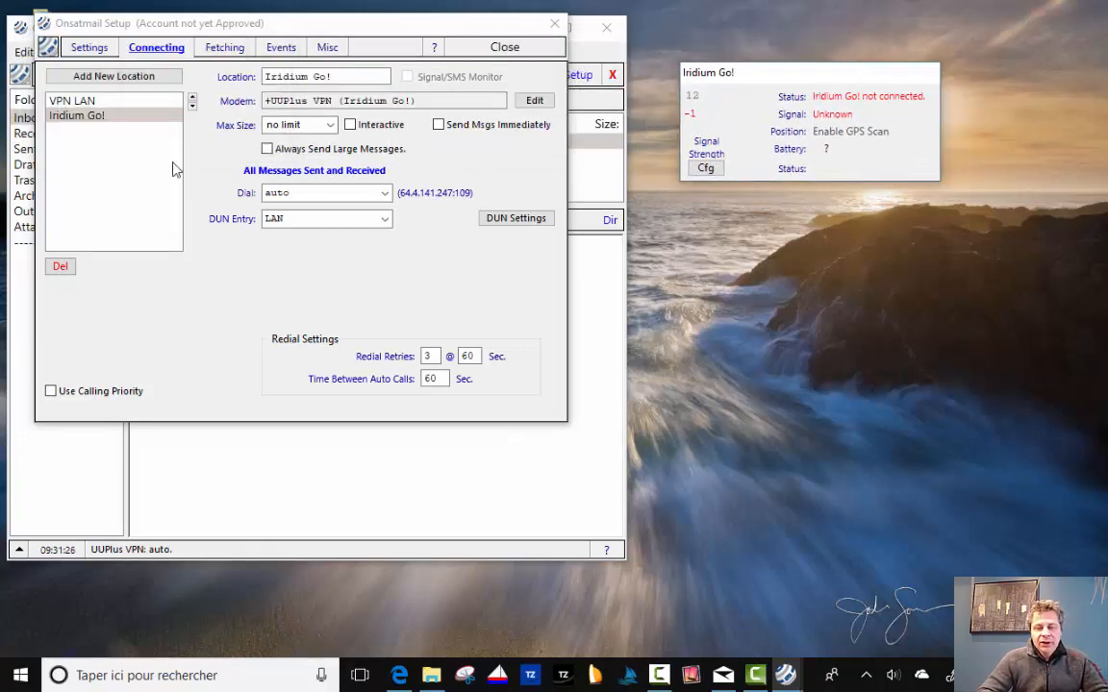
click(504, 48)
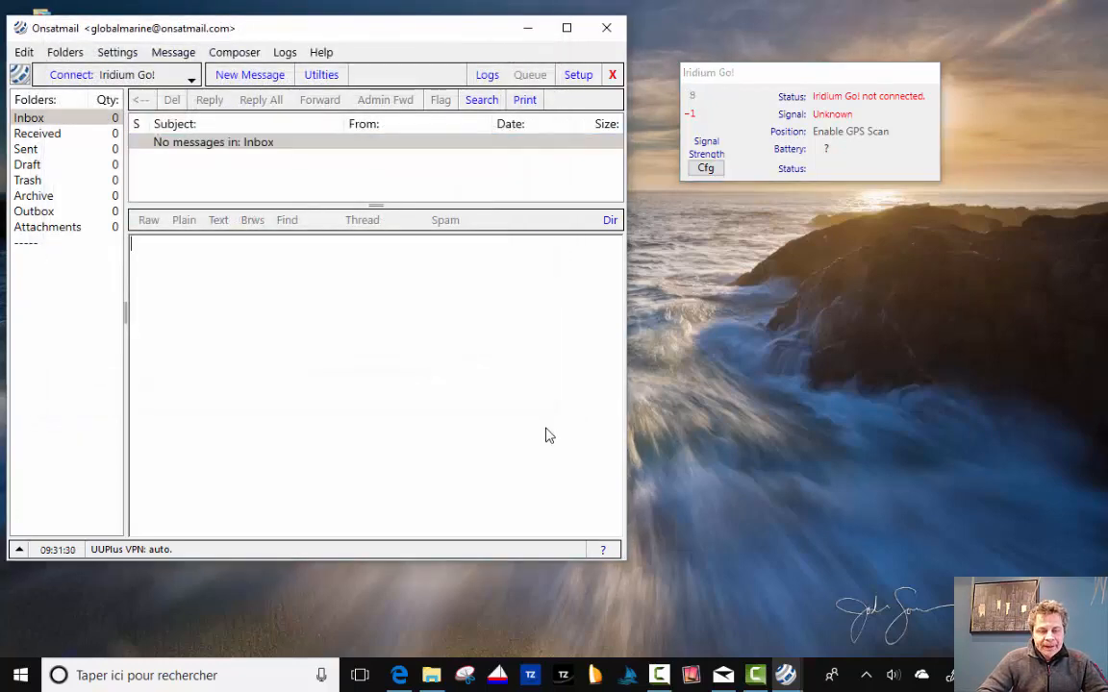
Maximize the mail window and try each connection location, finishing on VPN LAN.
click(566, 27)
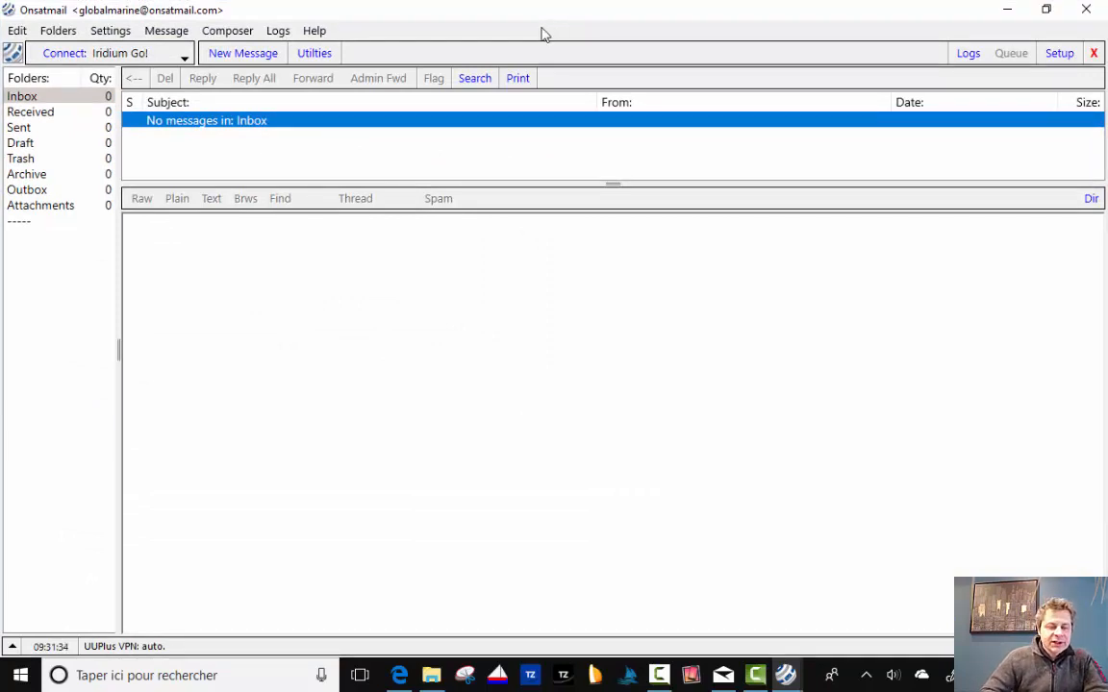
click(183, 58)
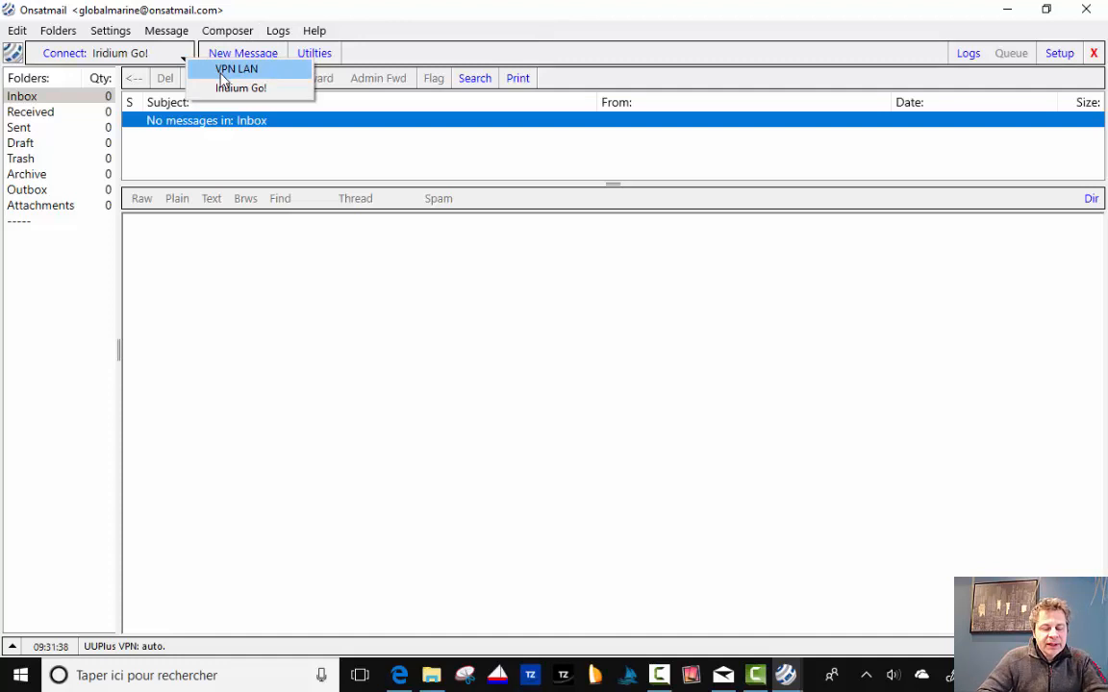
click(222, 71)
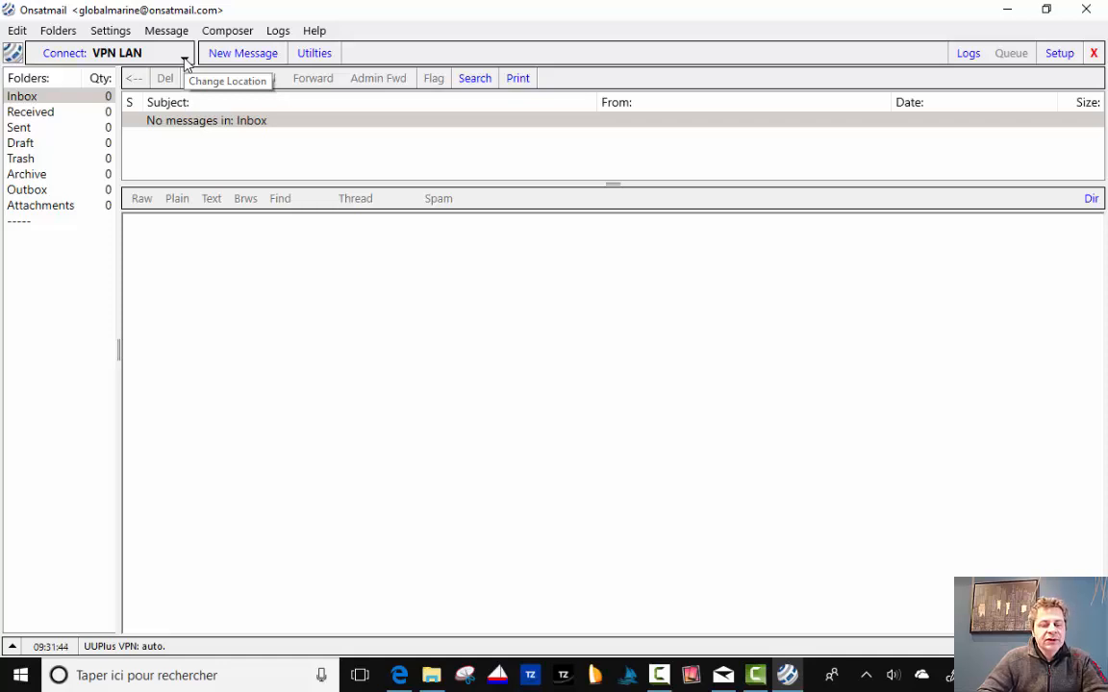
click(183, 60)
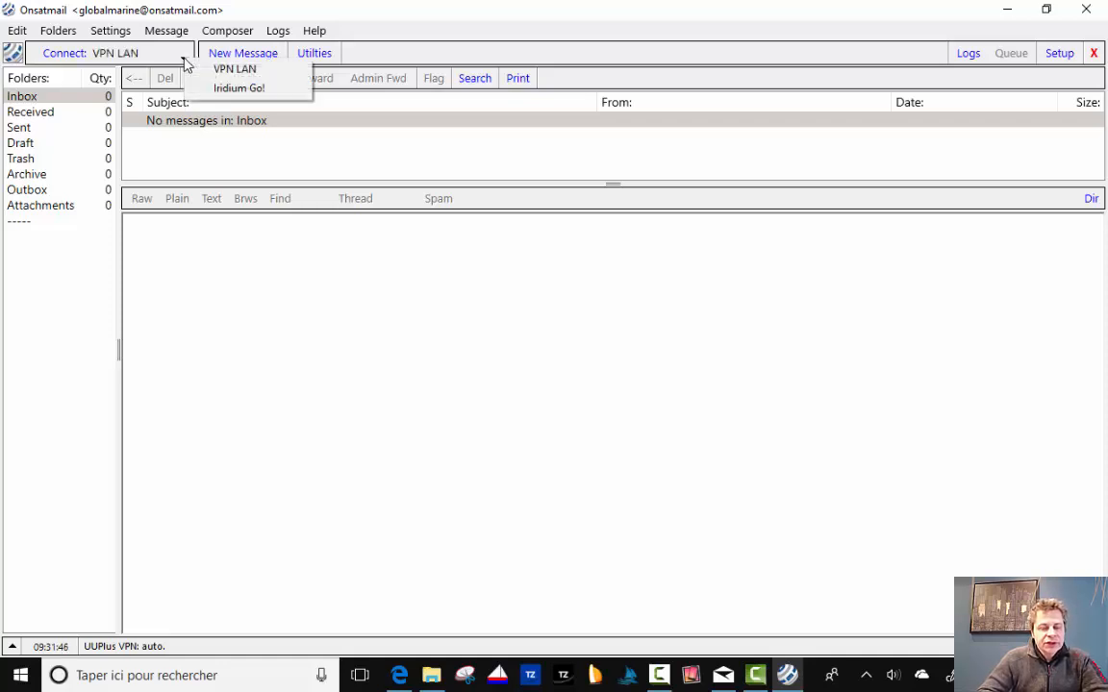
click(232, 89)
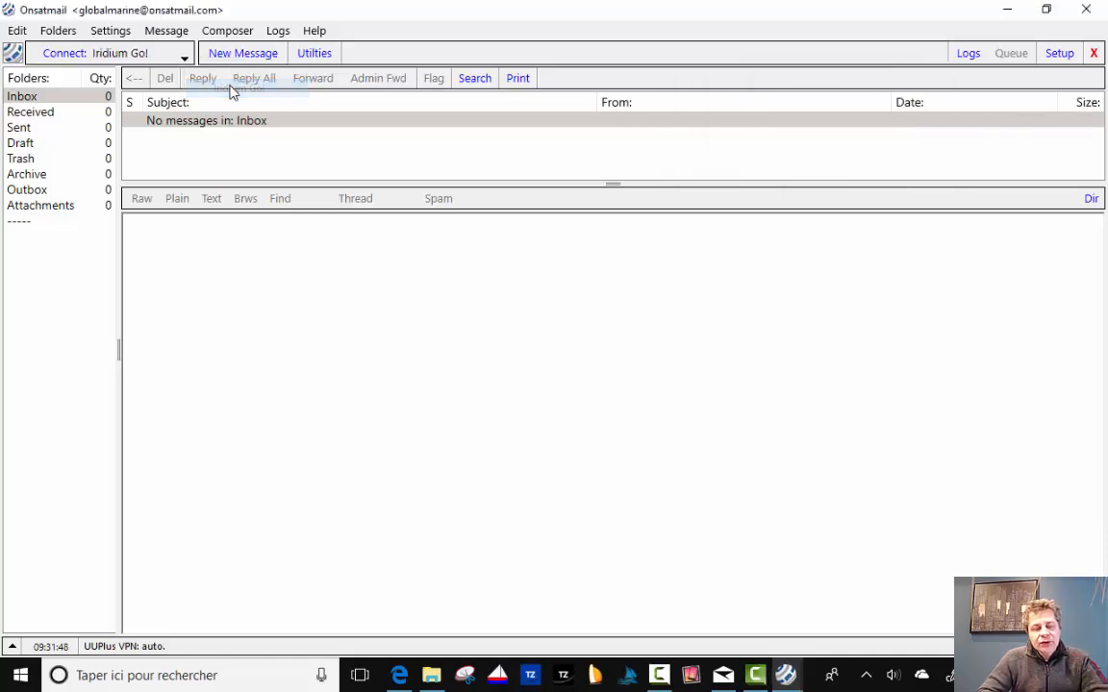
click(184, 56)
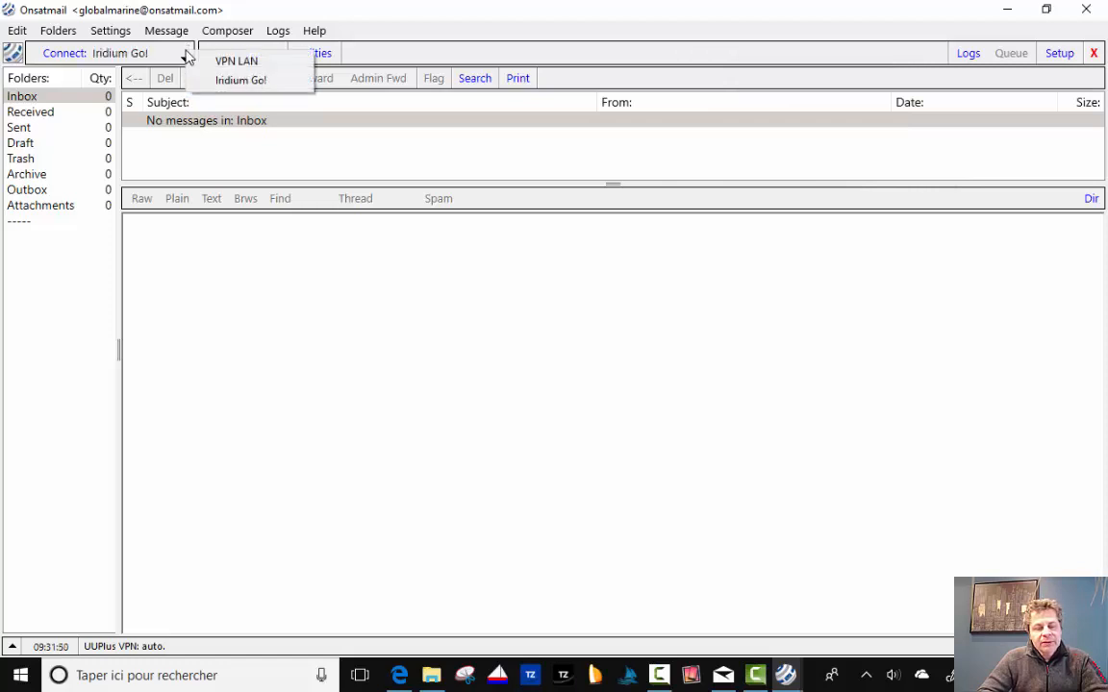
click(228, 66)
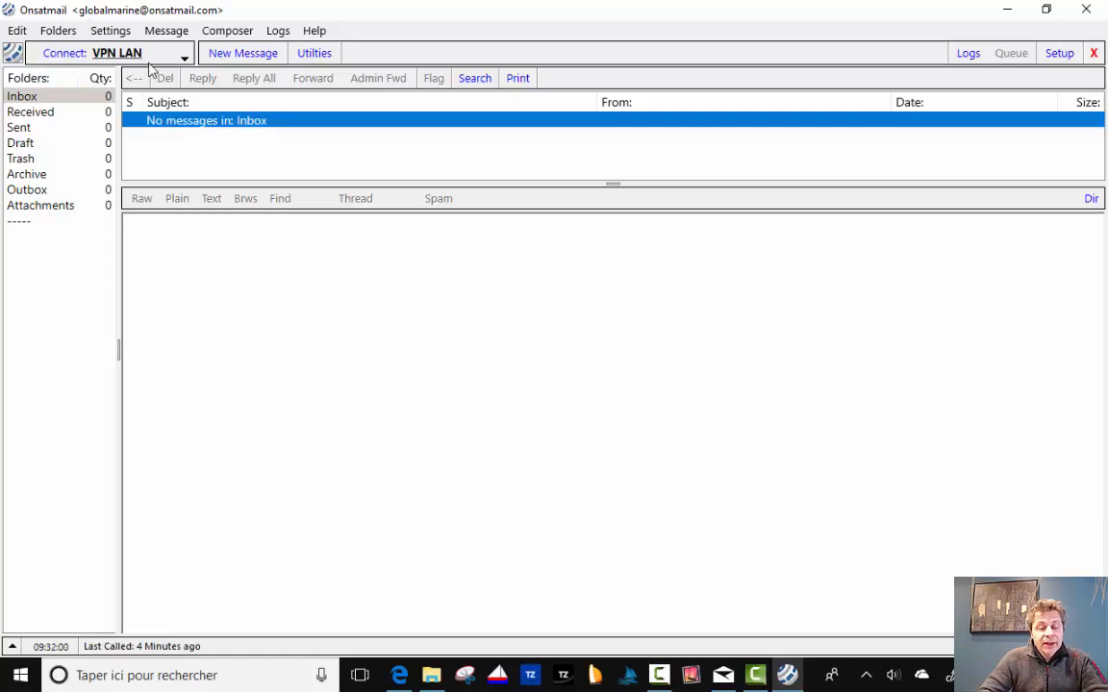
Send a new message to the contact's e-mail address with subject 'test onsatmail' and body 'test'.
click(242, 55)
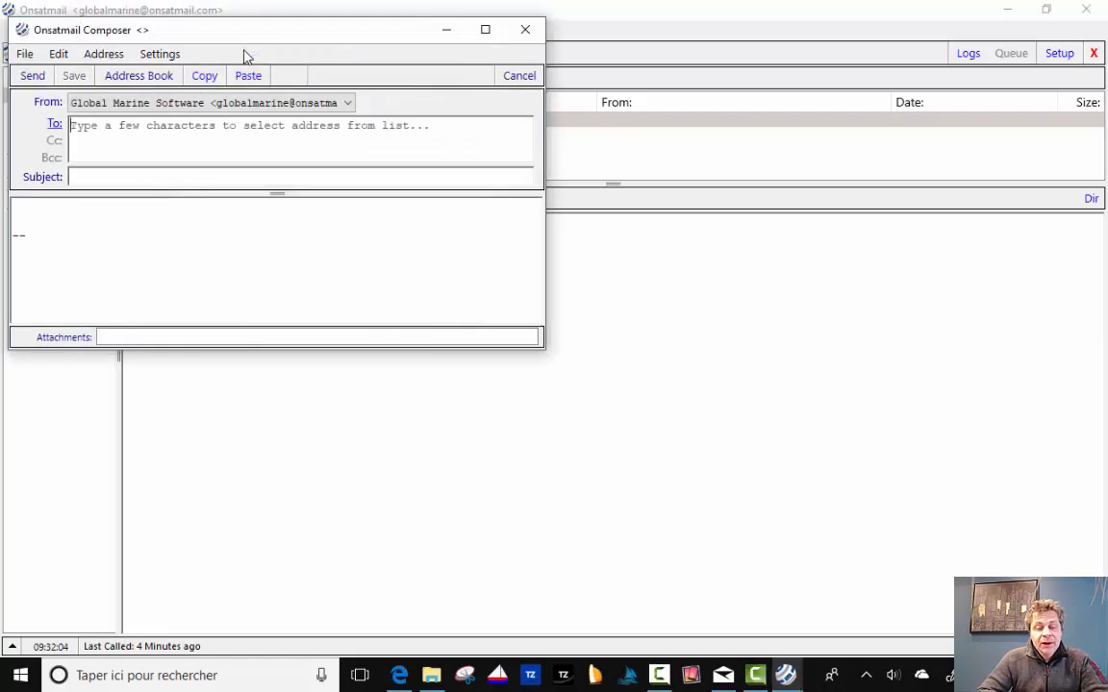
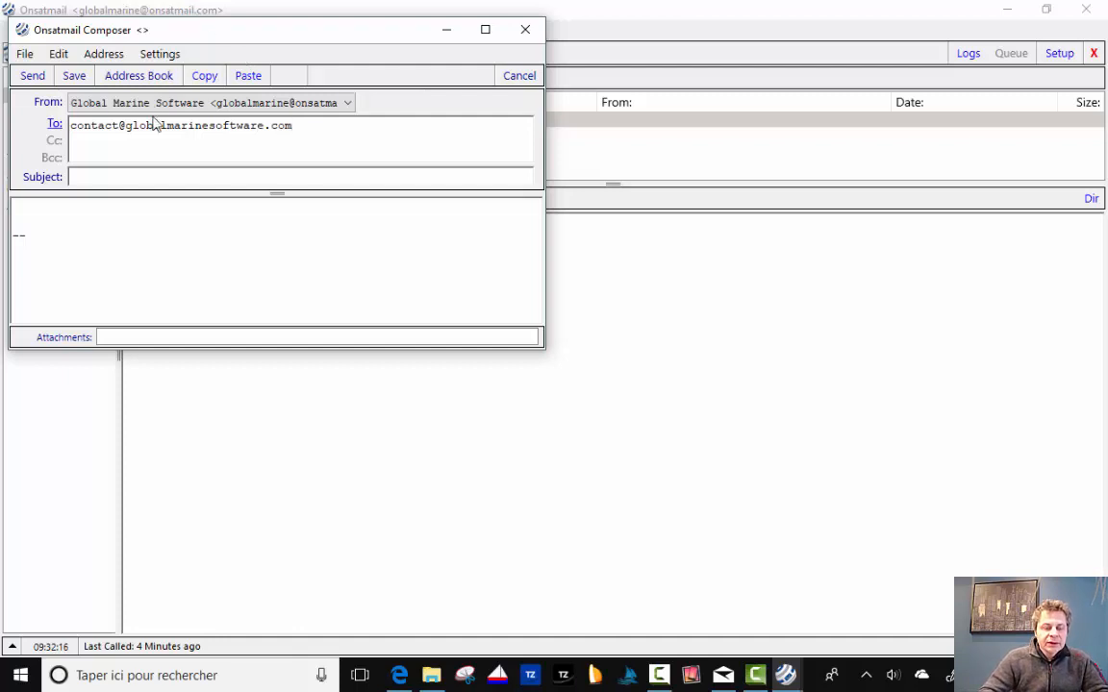
click(144, 177)
text(test )
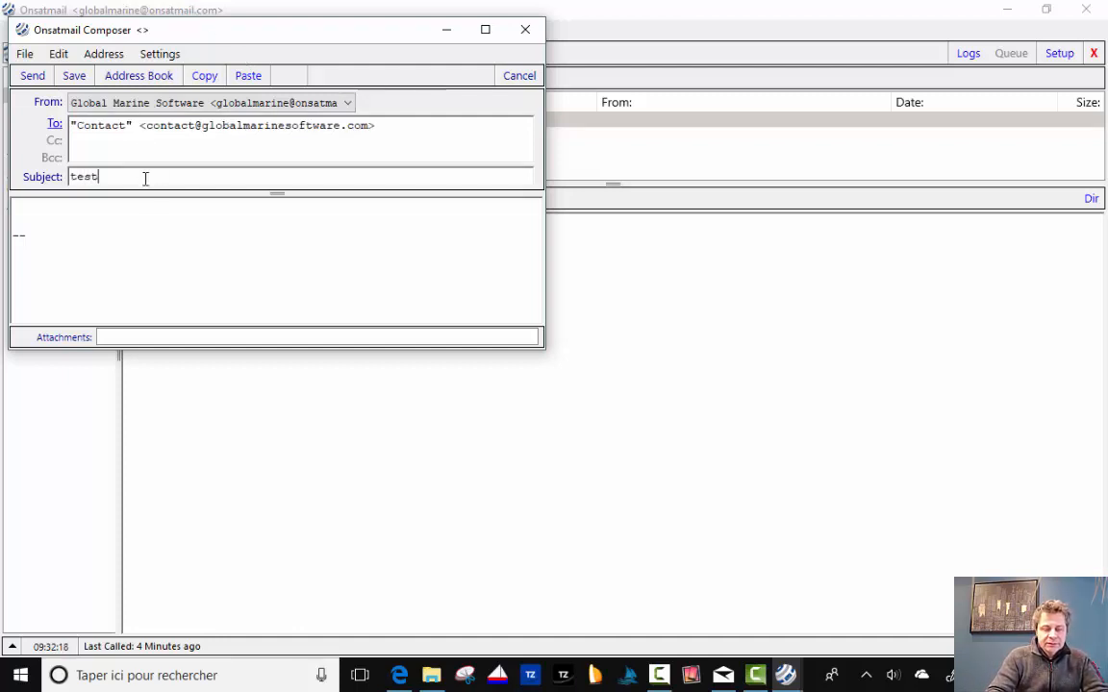
text(onsat)
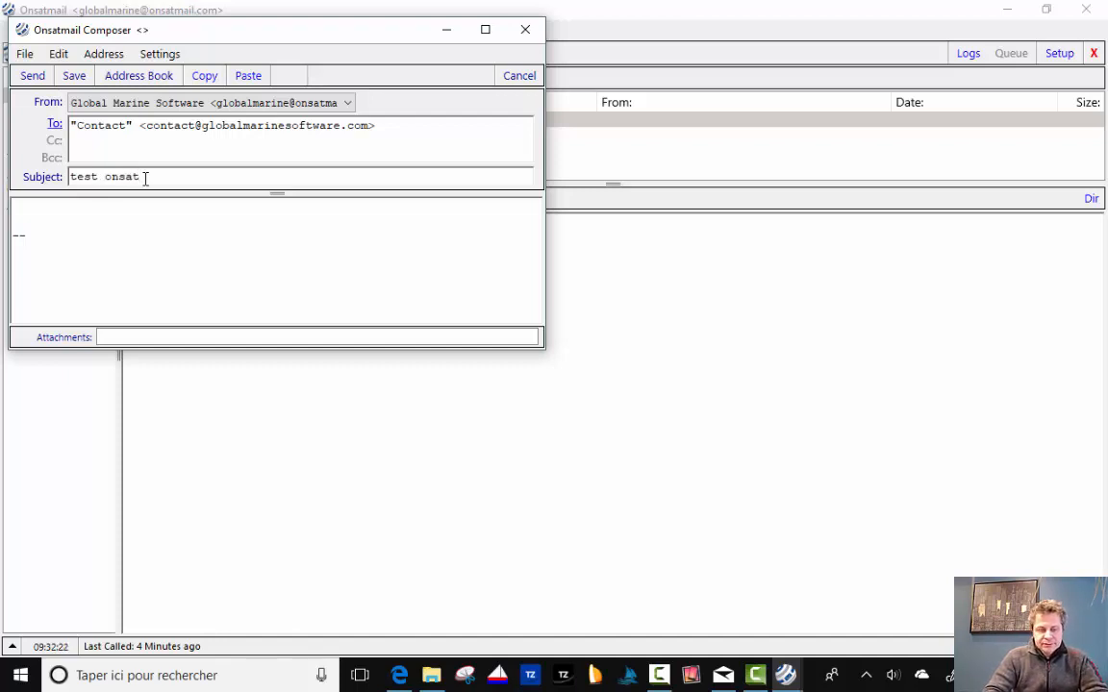
text(mail)
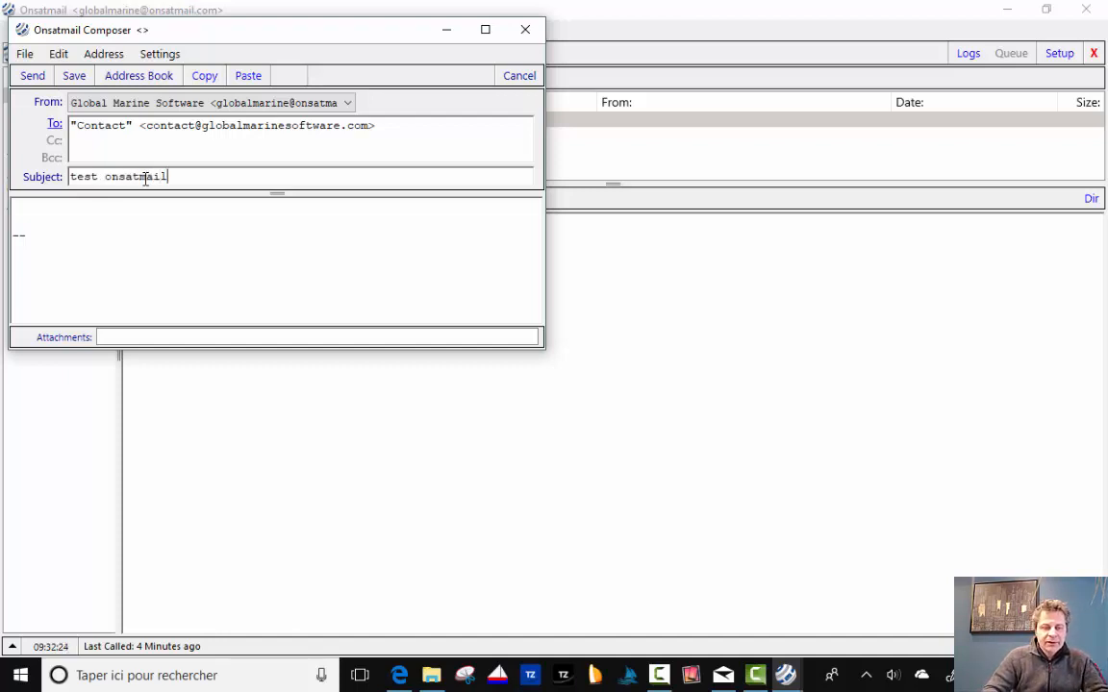
click(25, 203)
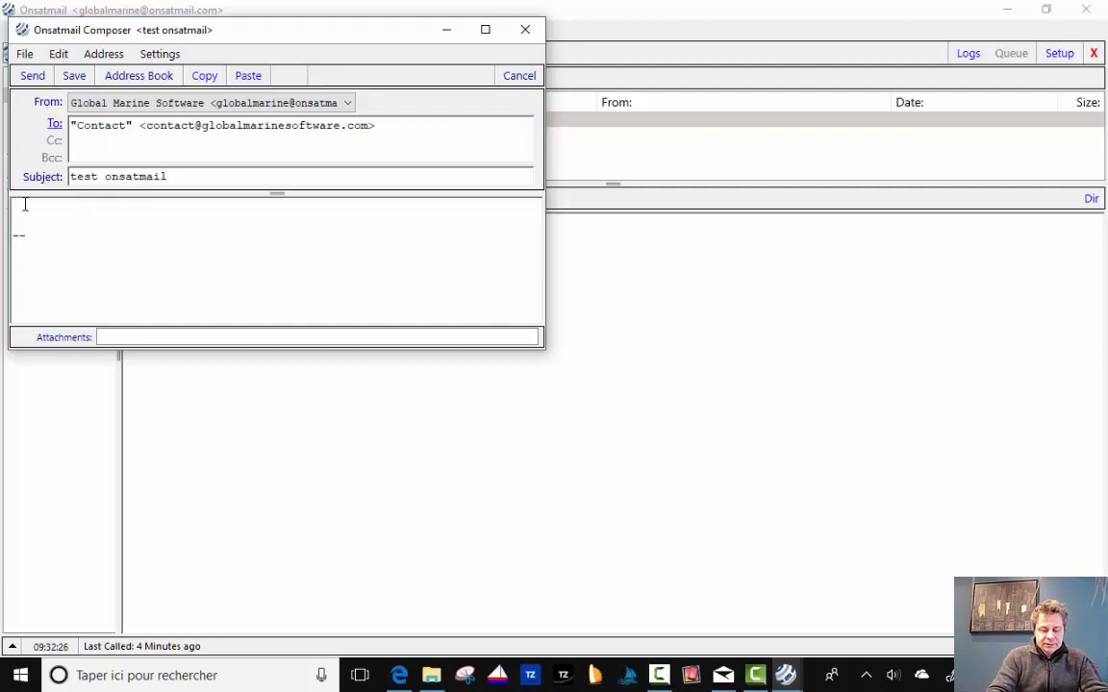
text(test)
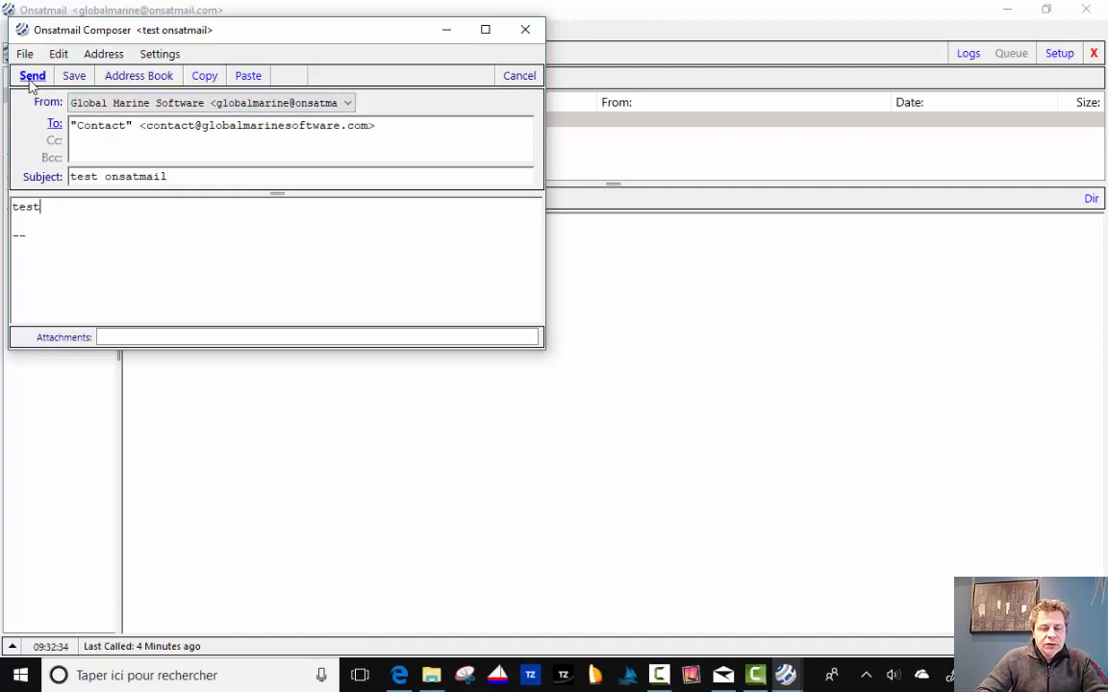
click(30, 77)
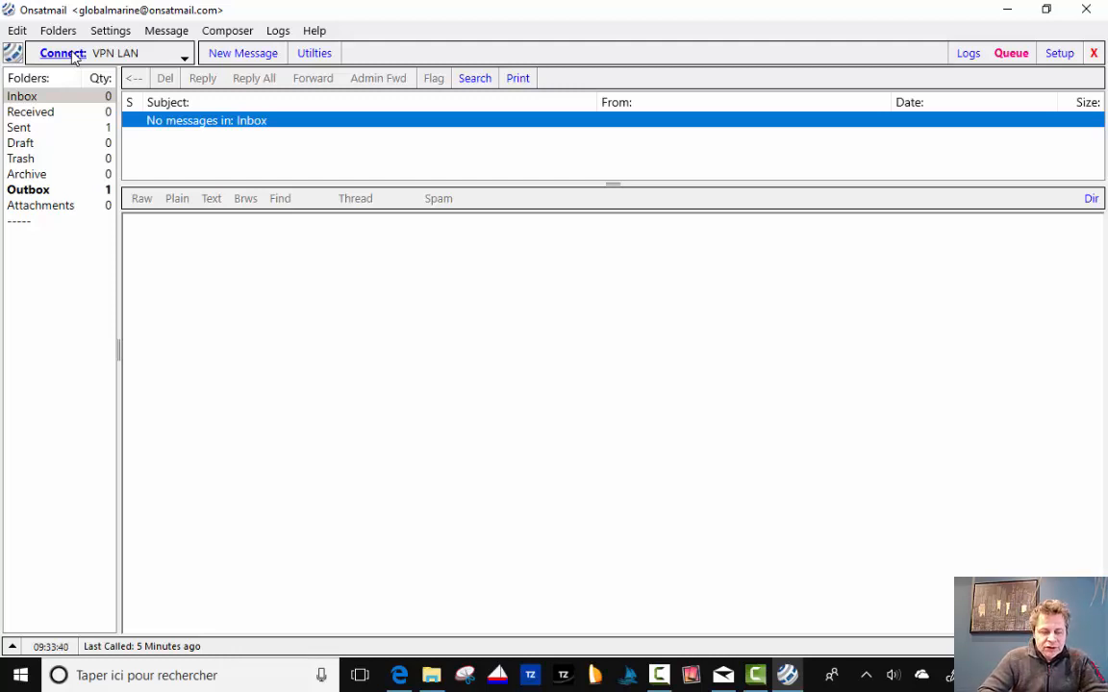
Connect over VPN LAN to deliver the queued message to uuplus.net, then connect again to check mail.
click(74, 56)
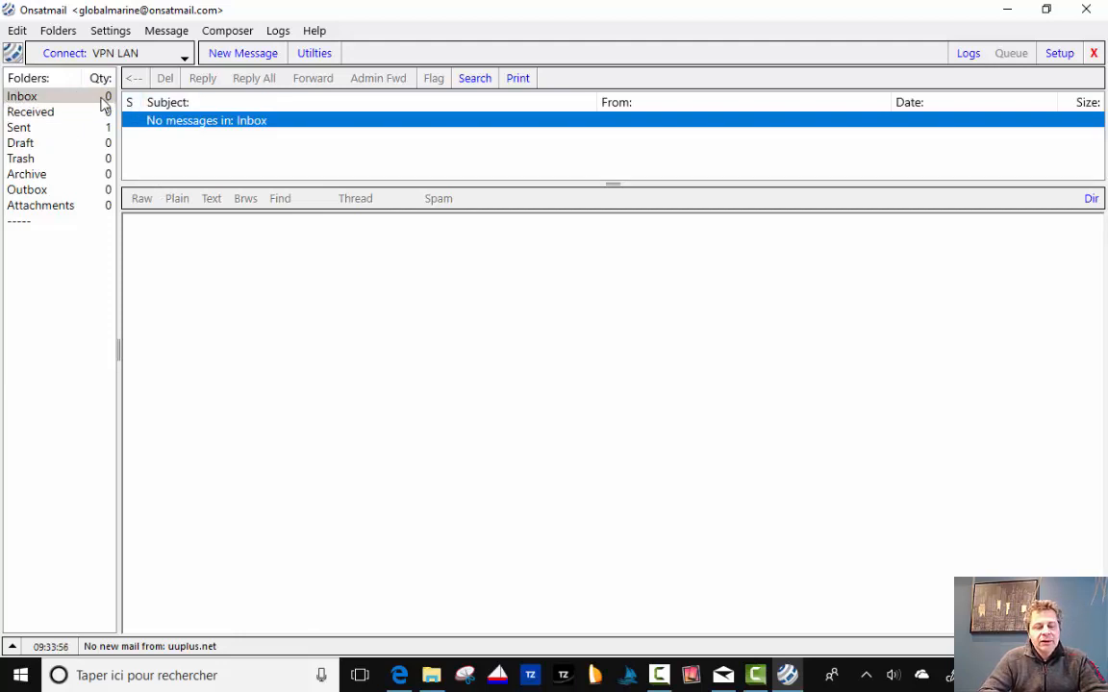
click(67, 53)
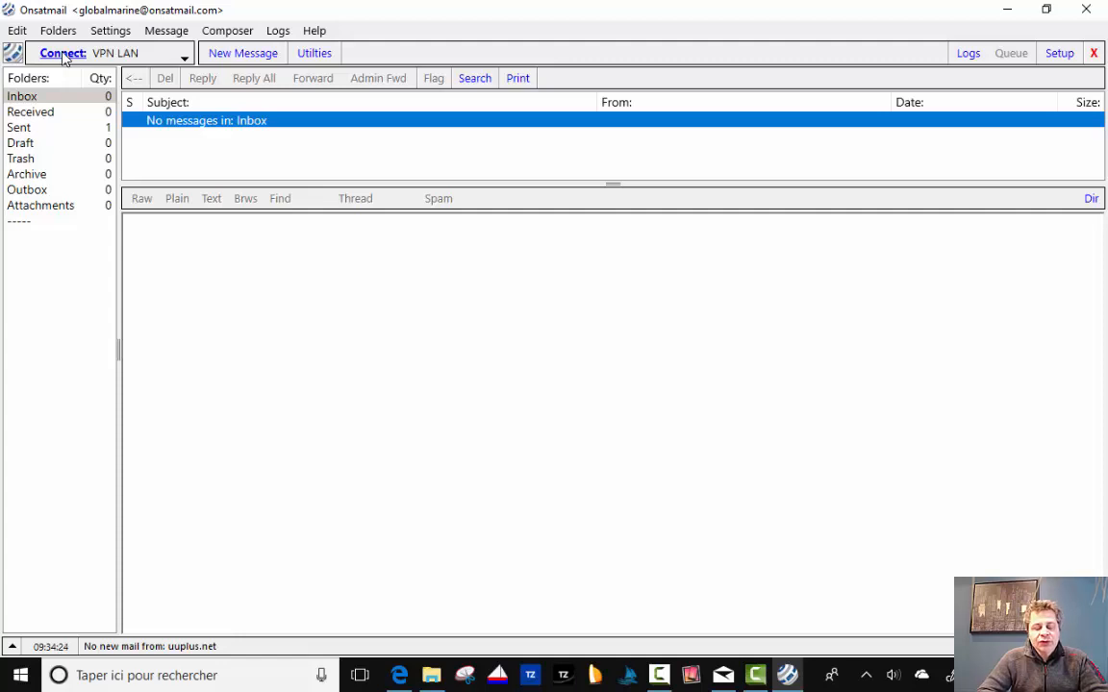
Run another VPN LAN connection, then switch the connection location to Iridium Go!
click(67, 53)
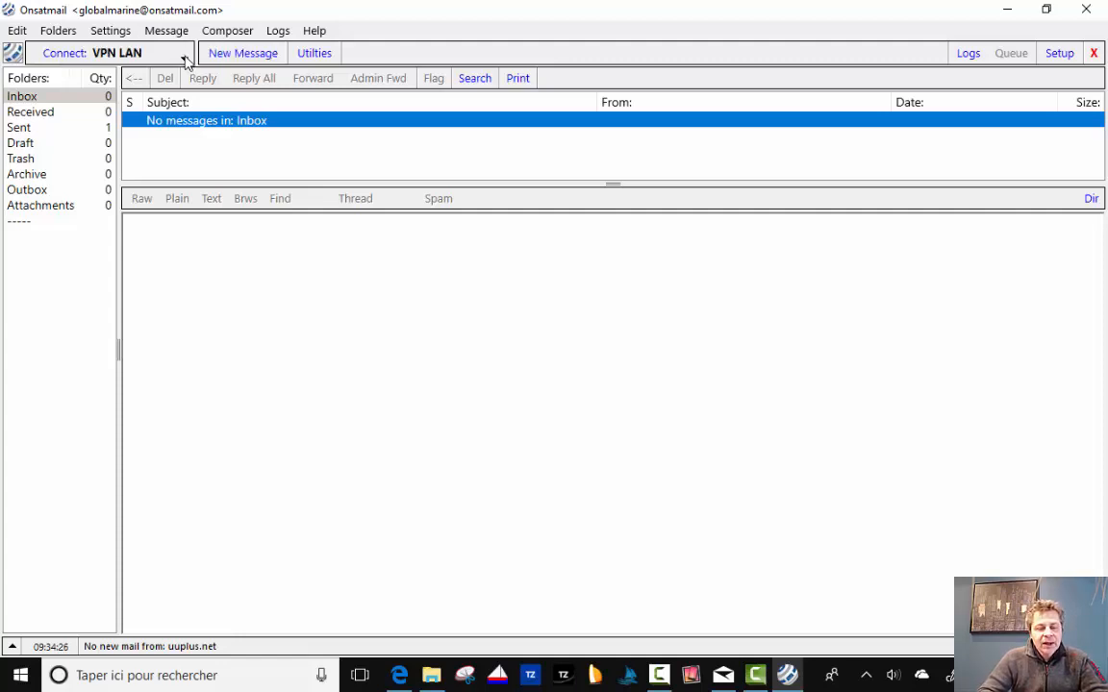
click(185, 58)
click(222, 83)
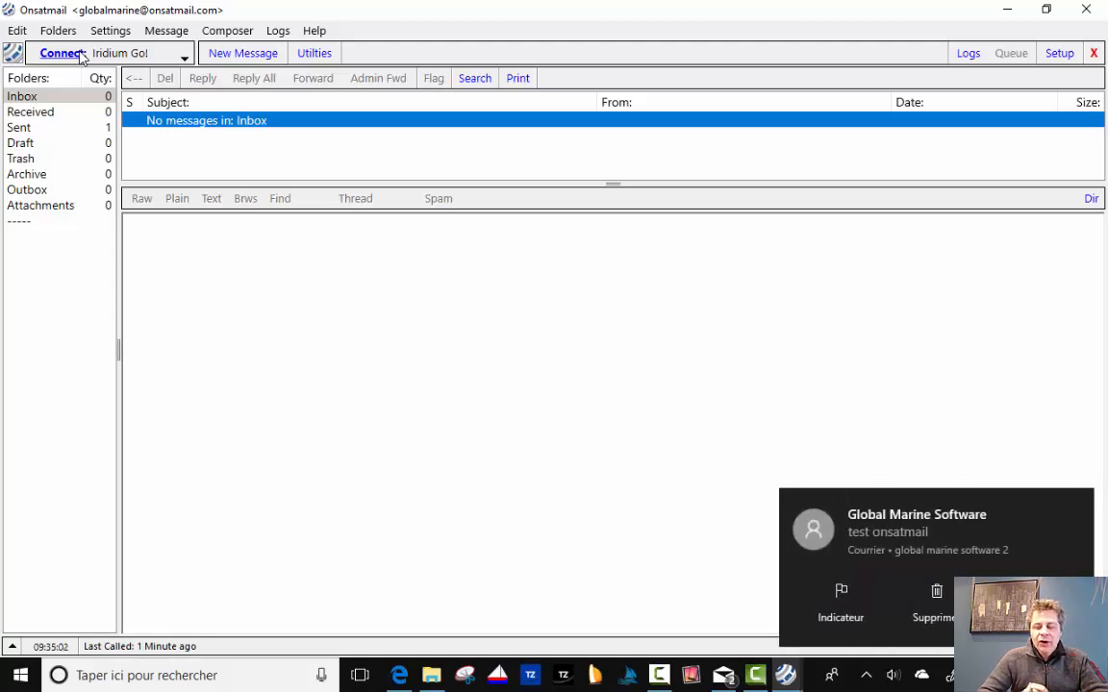
click(284, 304)
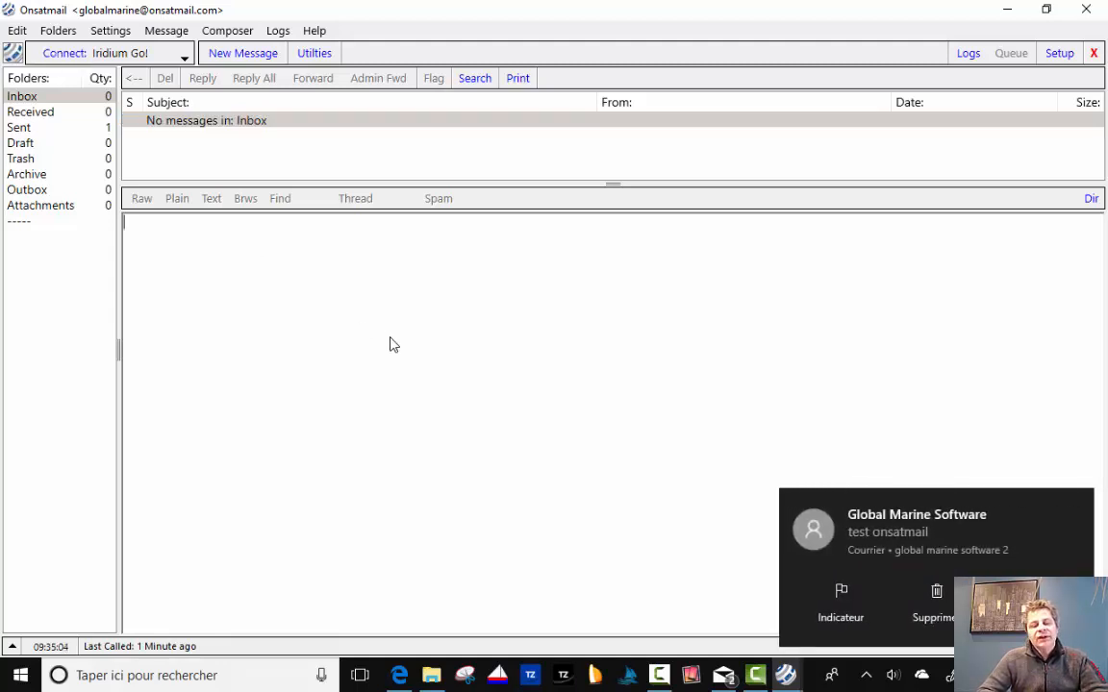